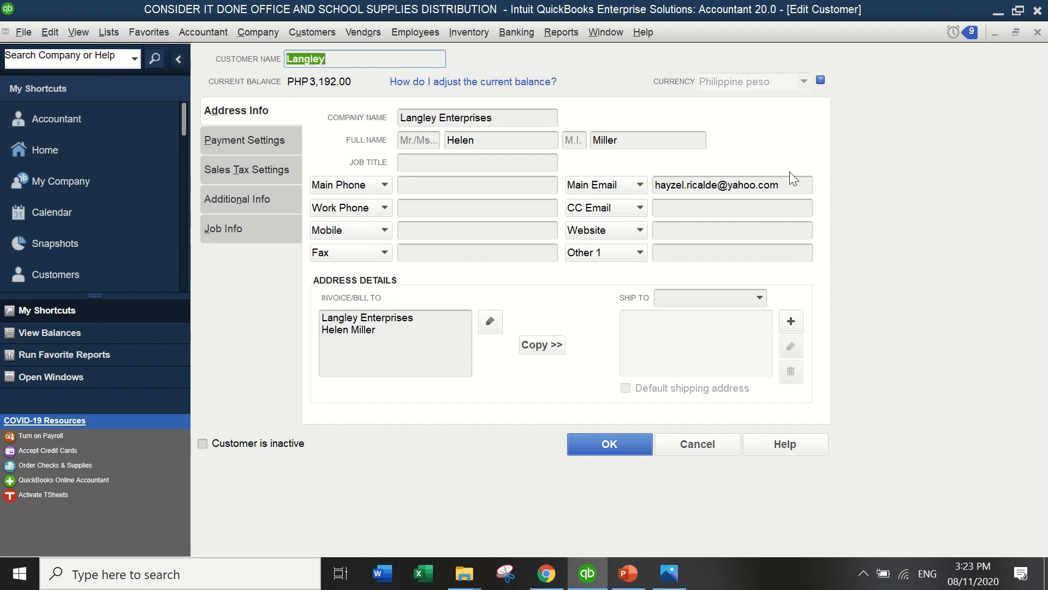
# Select Web Mail as the e-mail sending method in the Send Forms preferences.
pyautogui.click(786, 188)
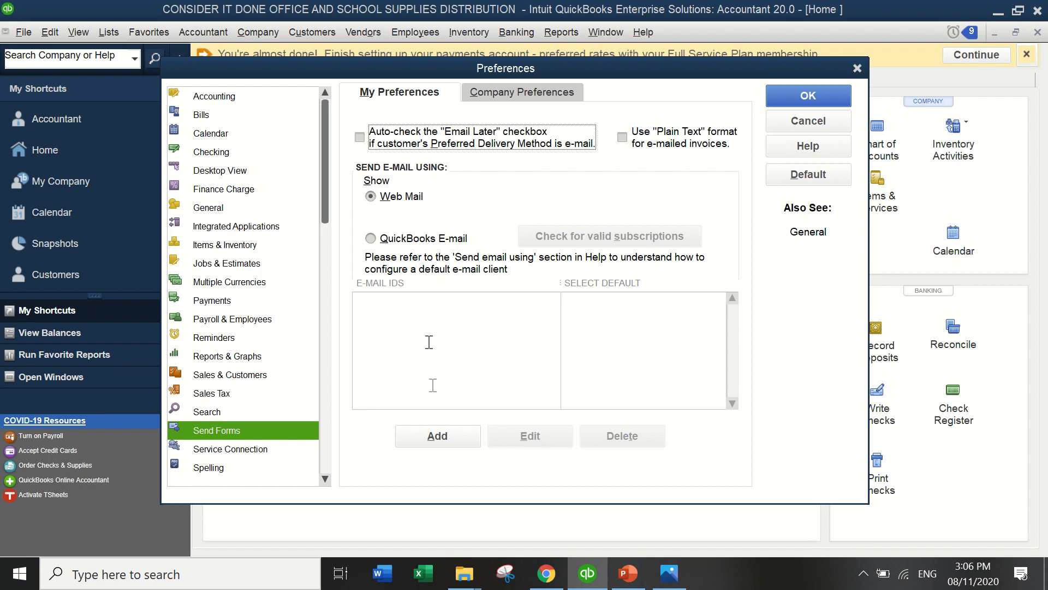
# Add the sender's e-mail address as a Gmail web-mail account with enhanced security off.
pyautogui.click(437, 437)
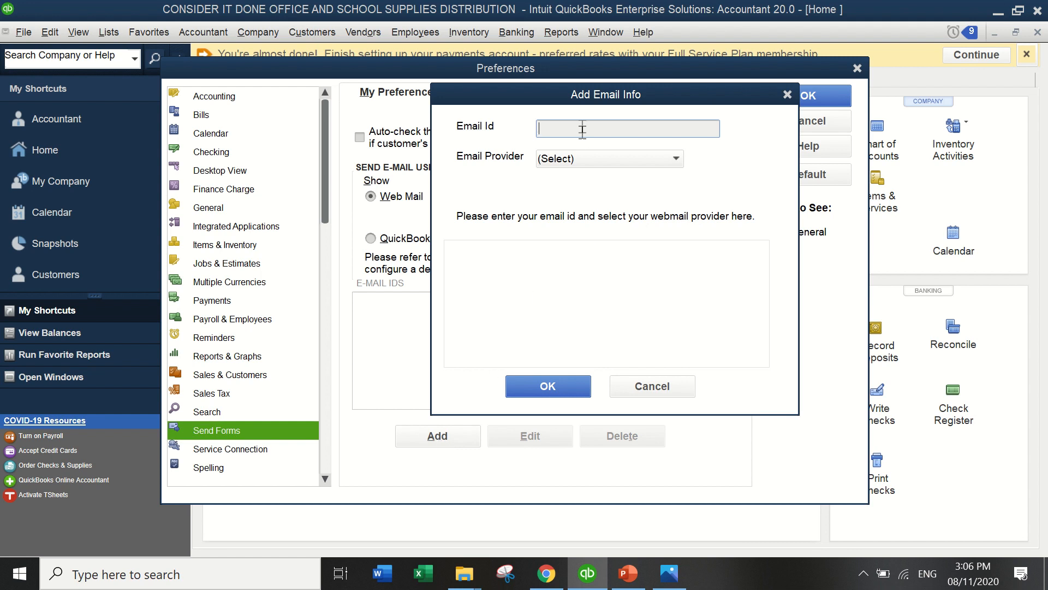
pyautogui.press('Tab')
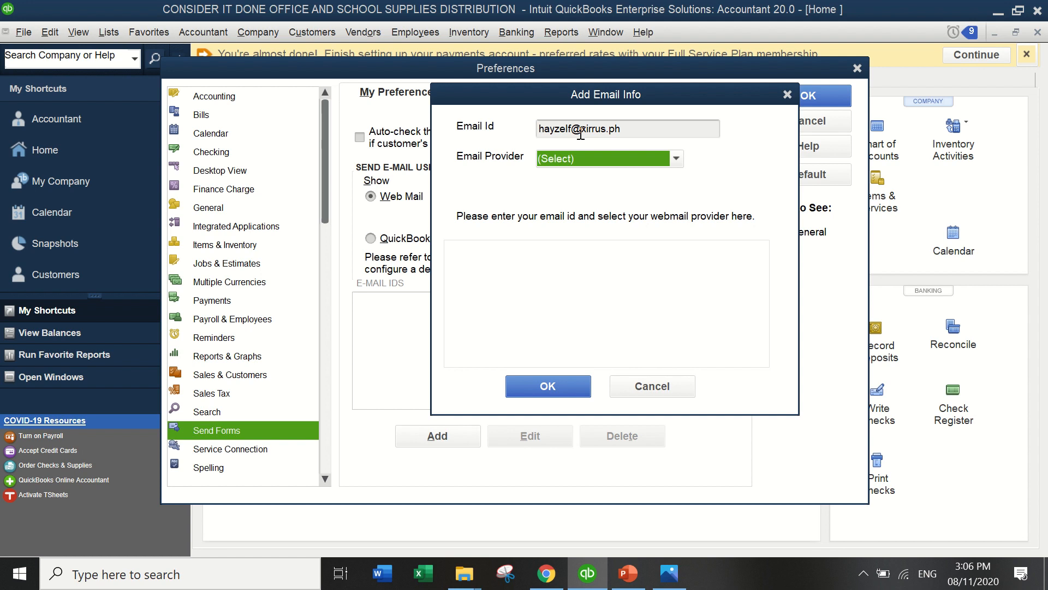
pyautogui.click(677, 159)
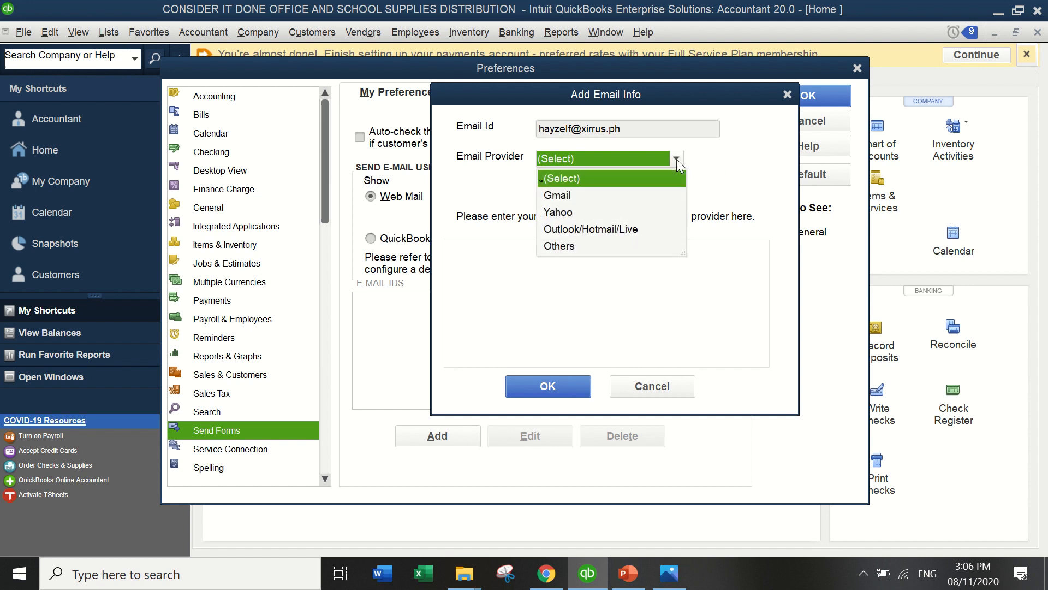
pyautogui.click(659, 195)
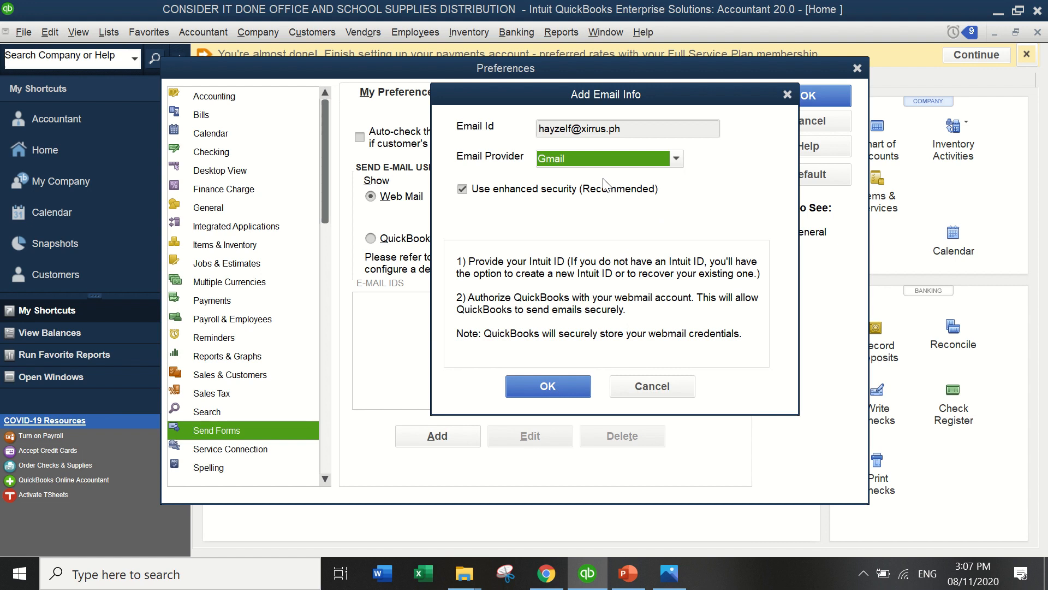
pyautogui.click(465, 191)
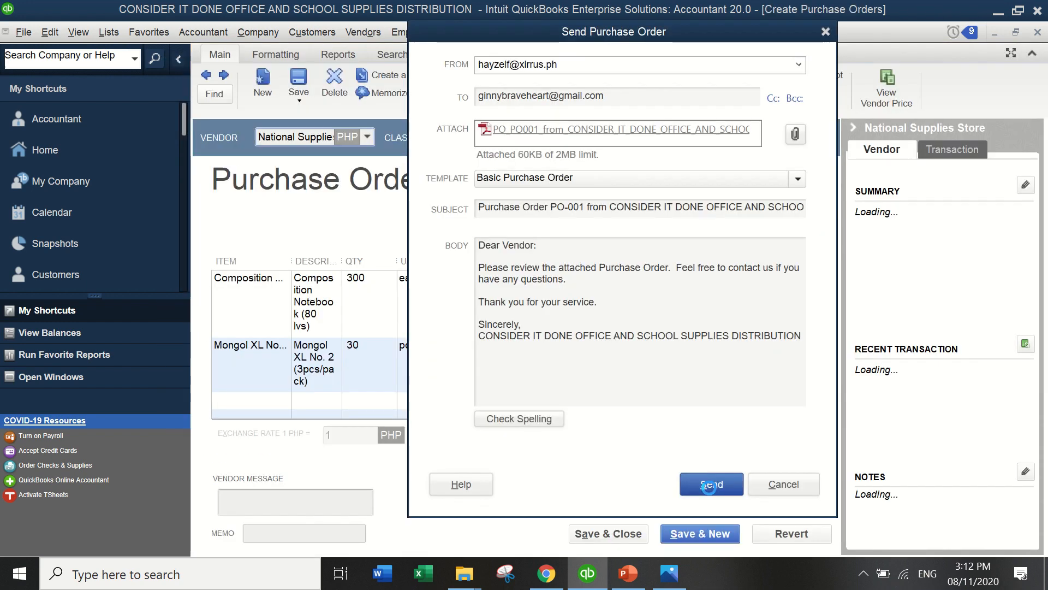
# Send purchase order PO-001 and enter the web-mail account password when prompted.
pyautogui.click(711, 483)
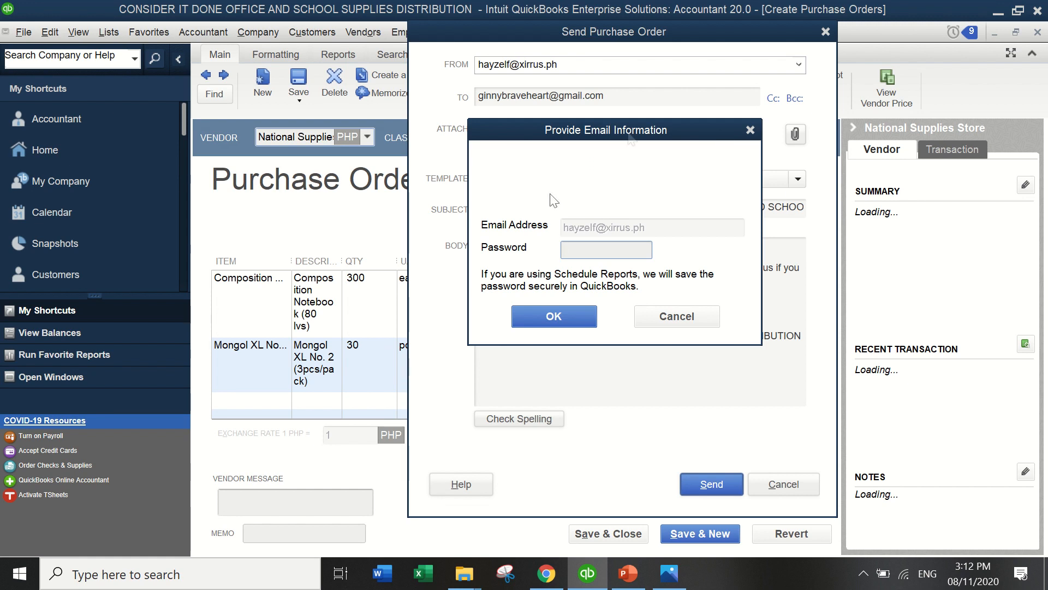
pyautogui.click(621, 254)
pyautogui.write('*********')
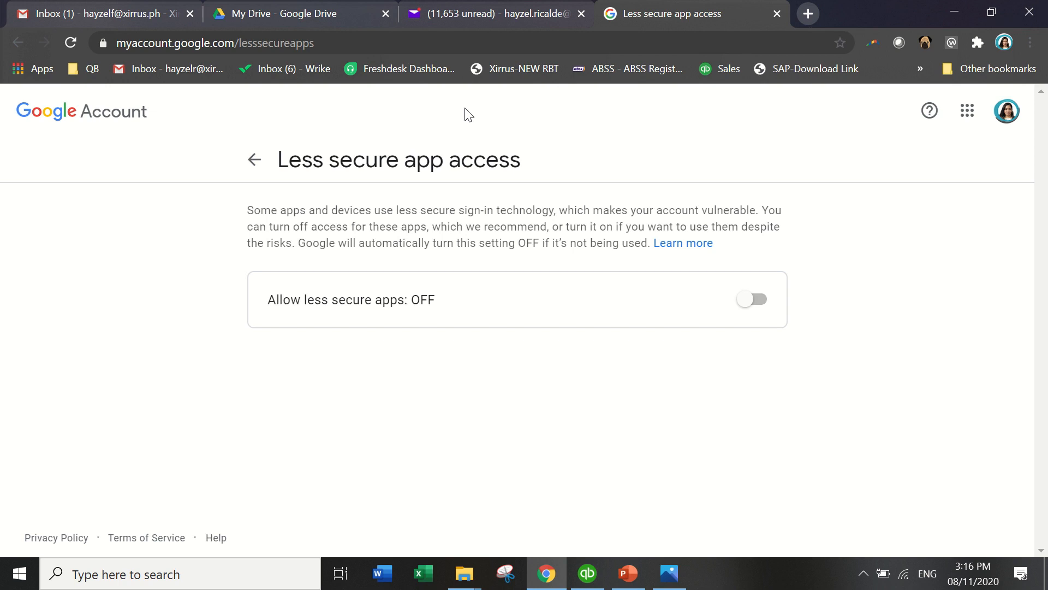
# Switch Allow less secure apps to ON on the Google Account page.
pyautogui.click(373, 37)
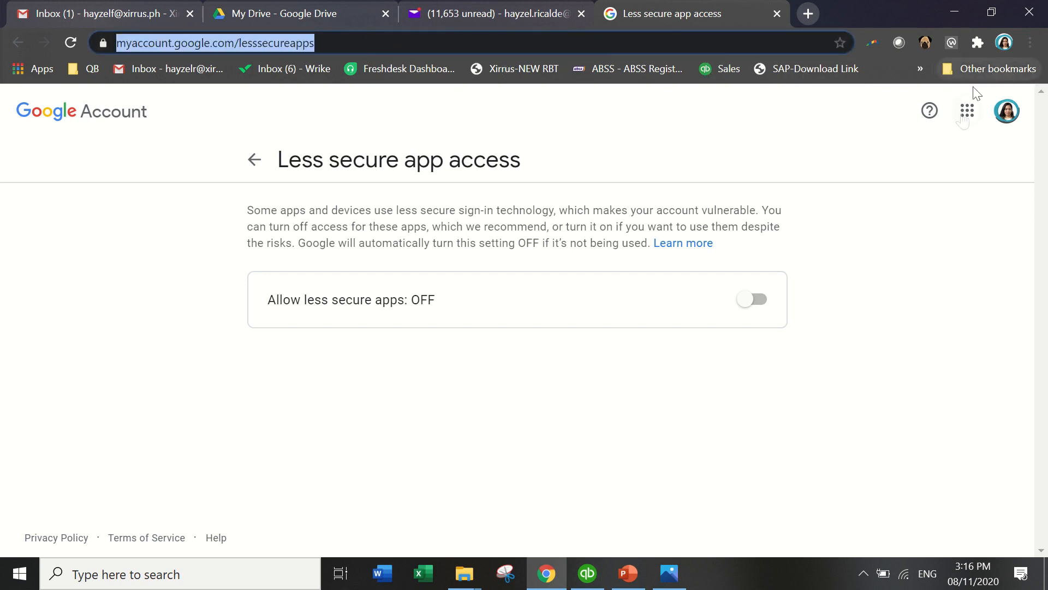
pyautogui.click(763, 312)
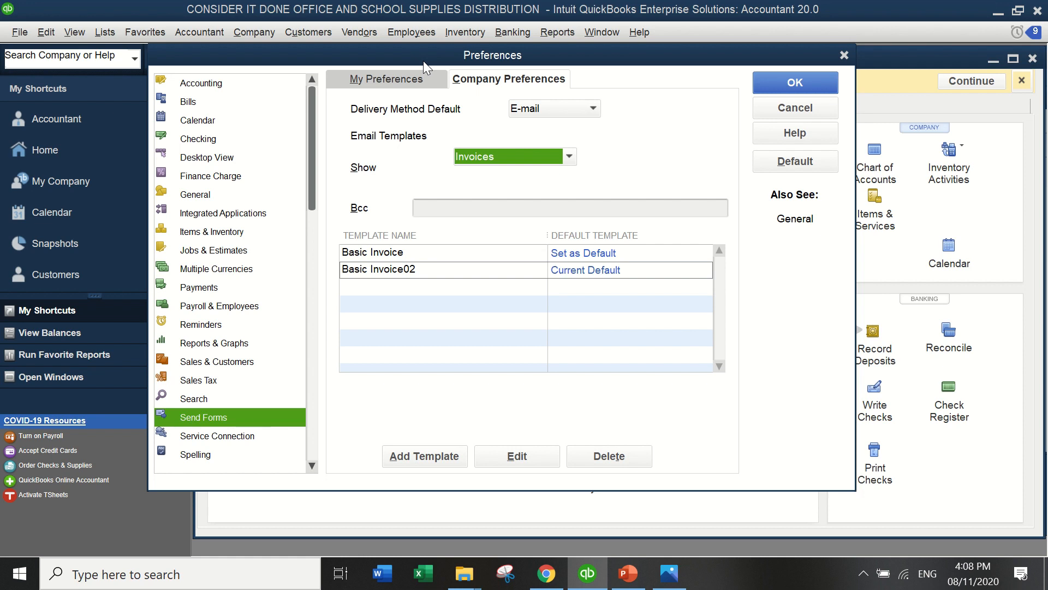
# Create a new purchase order e-mail template with a 'Have a good day!' line added to the body.
pyautogui.click(569, 157)
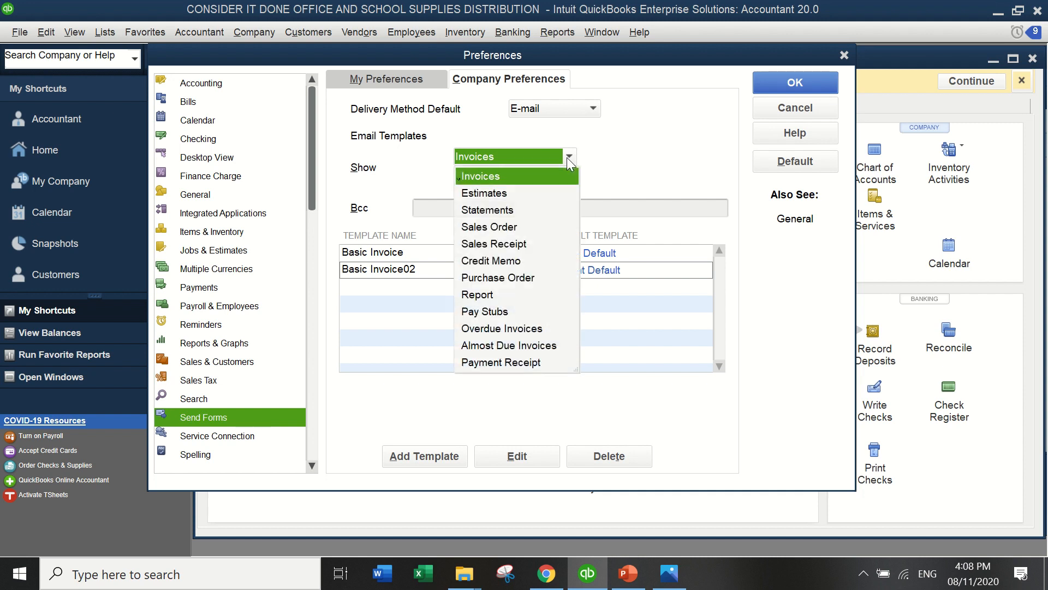
pyautogui.click(516, 278)
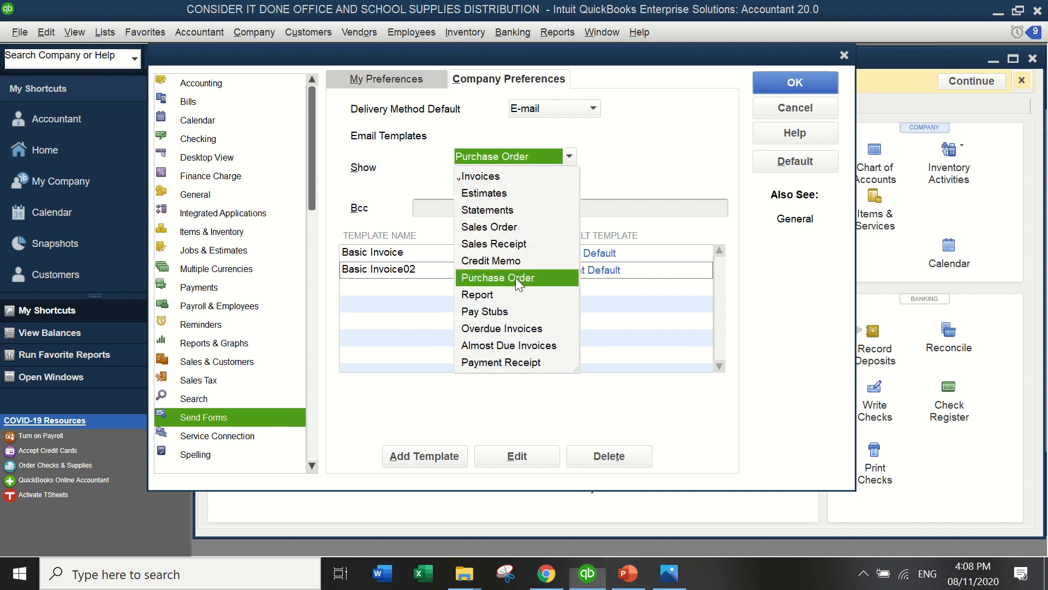
pyautogui.click(395, 456)
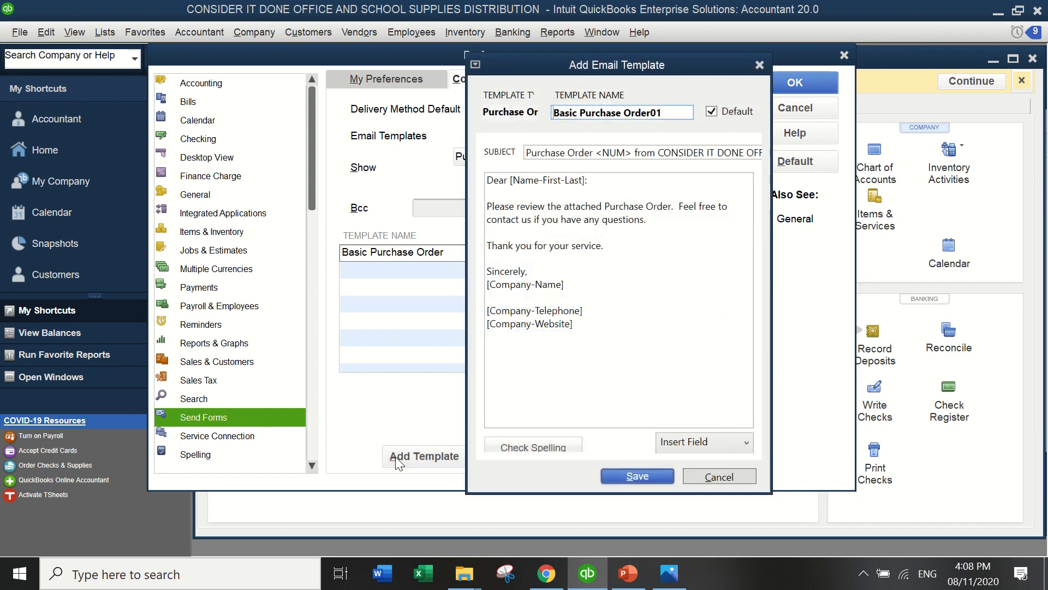
pyautogui.click(613, 250)
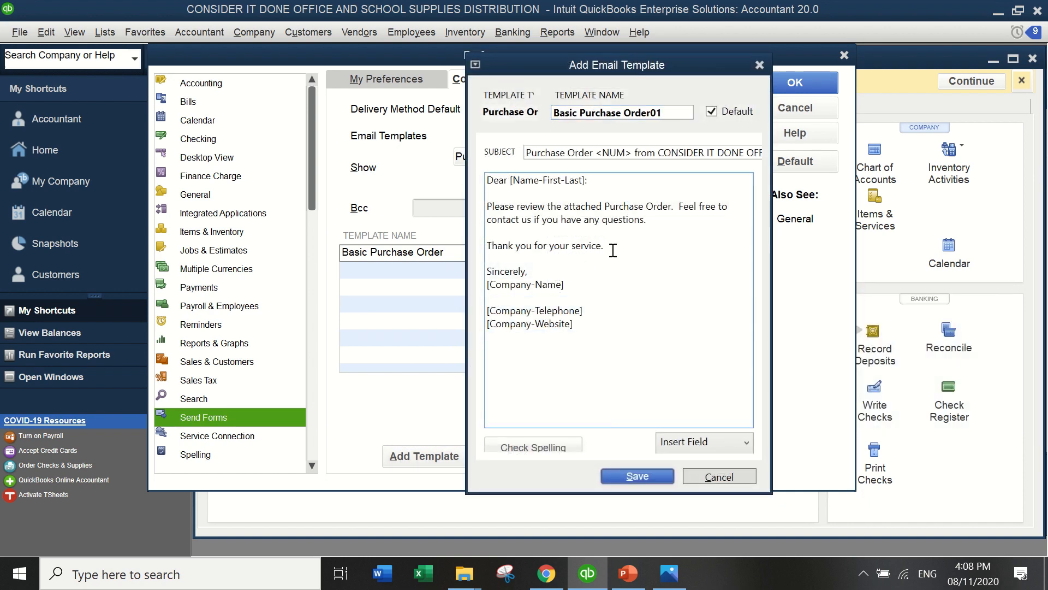
pyautogui.press('Return')
pyautogui.write('H')
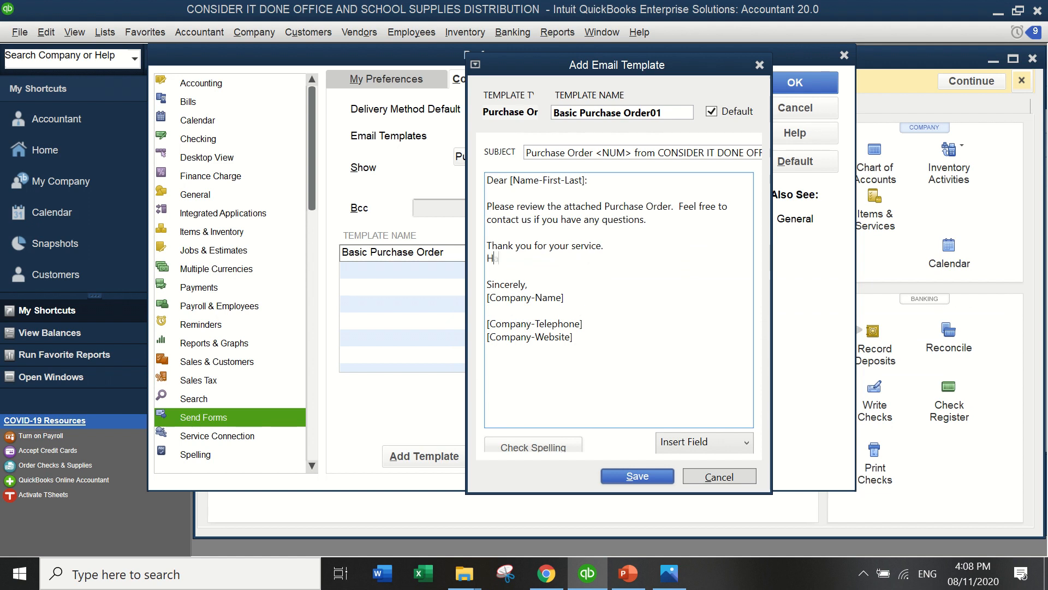
pyautogui.write('ave a good day!')
# Rename the template to Basic Purchase Order02 and save it.
pyautogui.click(672, 108)
pyautogui.press('BackSpace')
pyautogui.write('2')
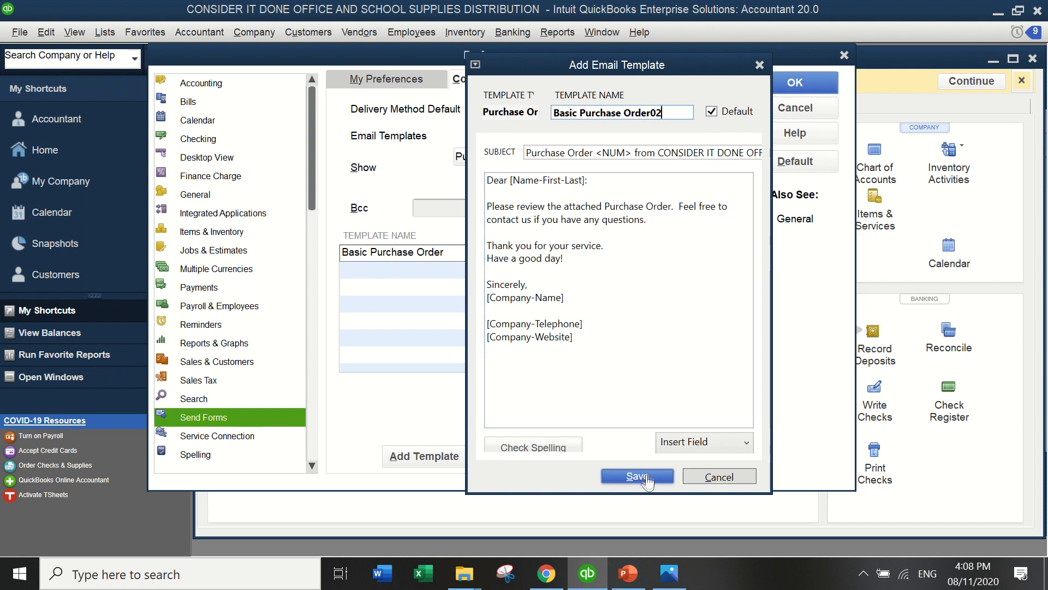
pyautogui.click(606, 476)
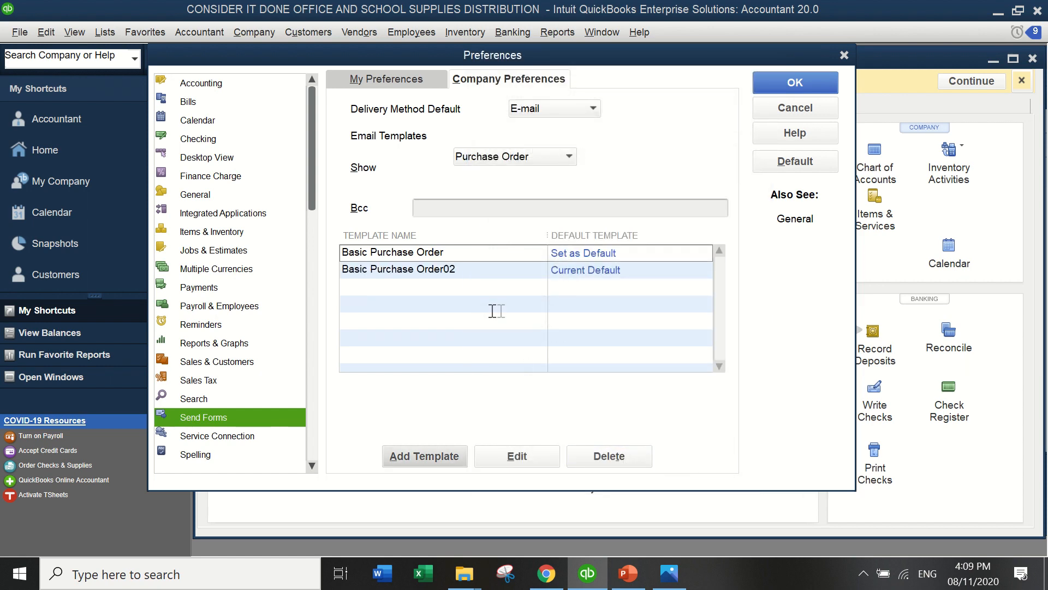
# Insert the Company-Telephone field into the Basic Invoice02 template, save, and close Preferences.
pyautogui.click(558, 159)
pyautogui.click(539, 179)
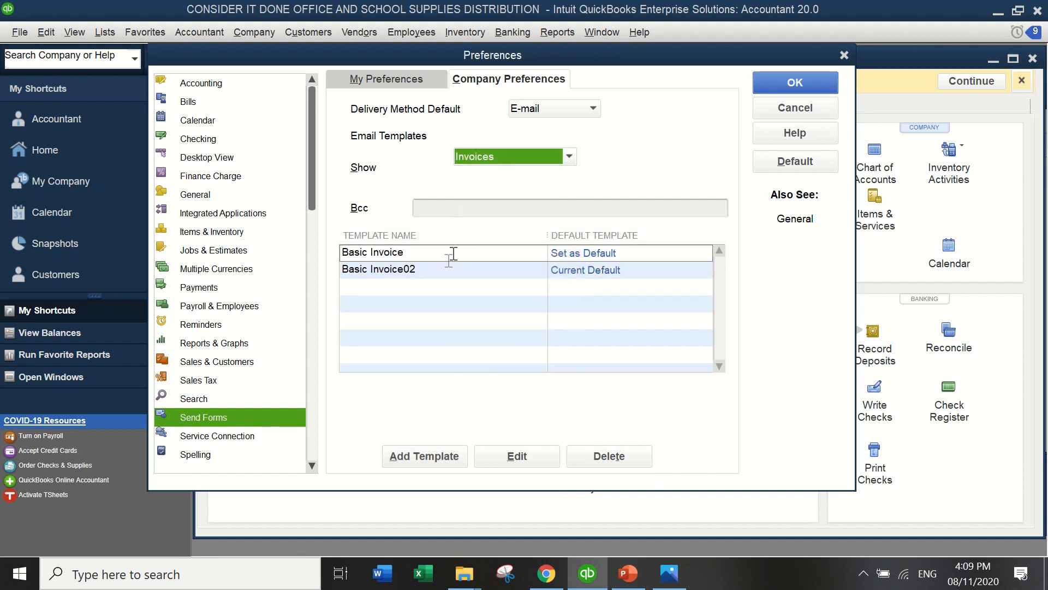
pyautogui.click(452, 269)
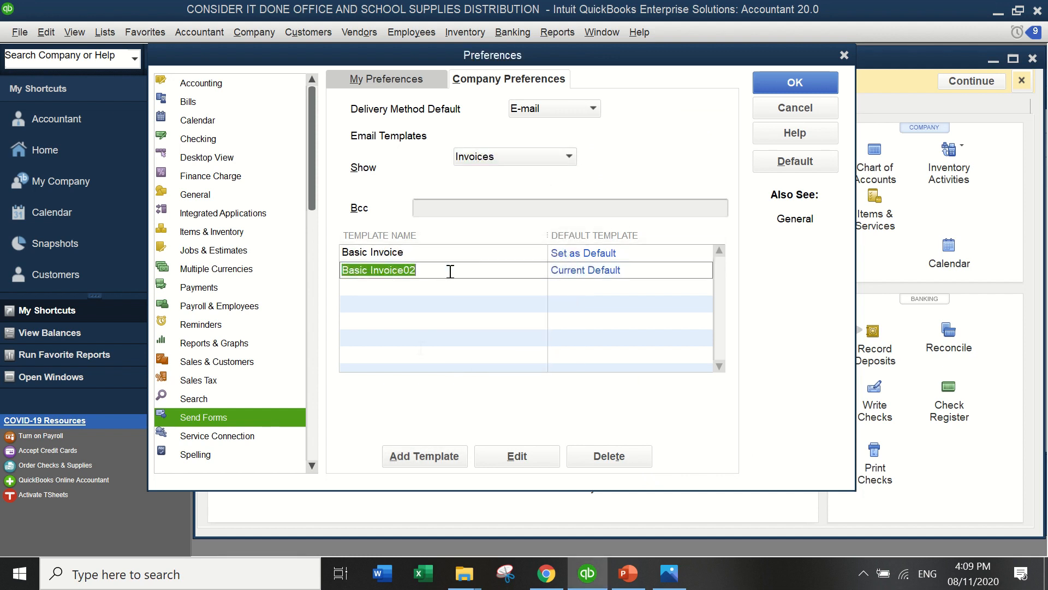
pyautogui.click(498, 459)
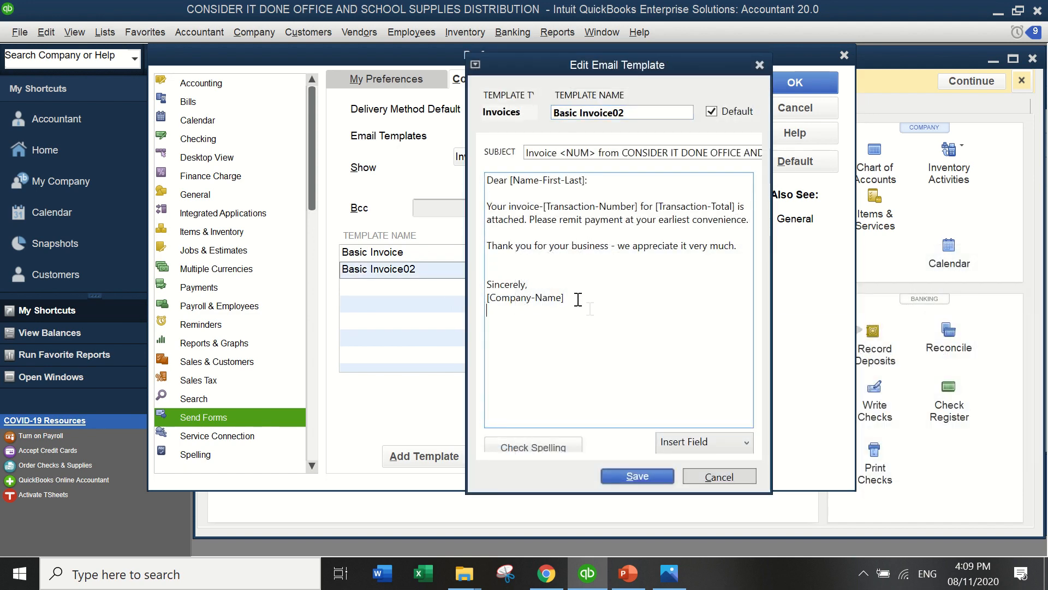
pyautogui.click(689, 445)
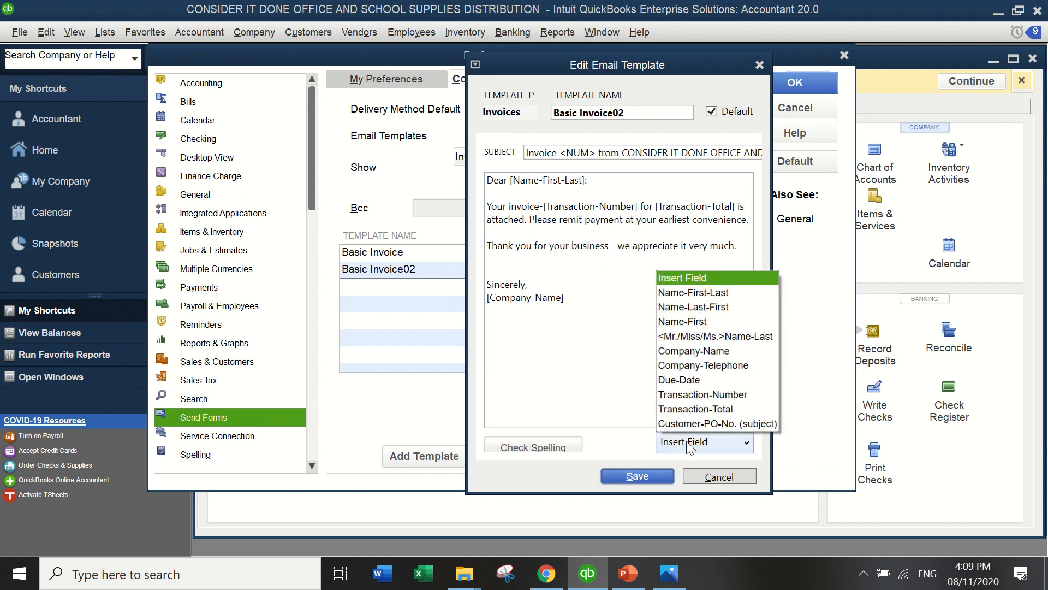
pyautogui.click(705, 365)
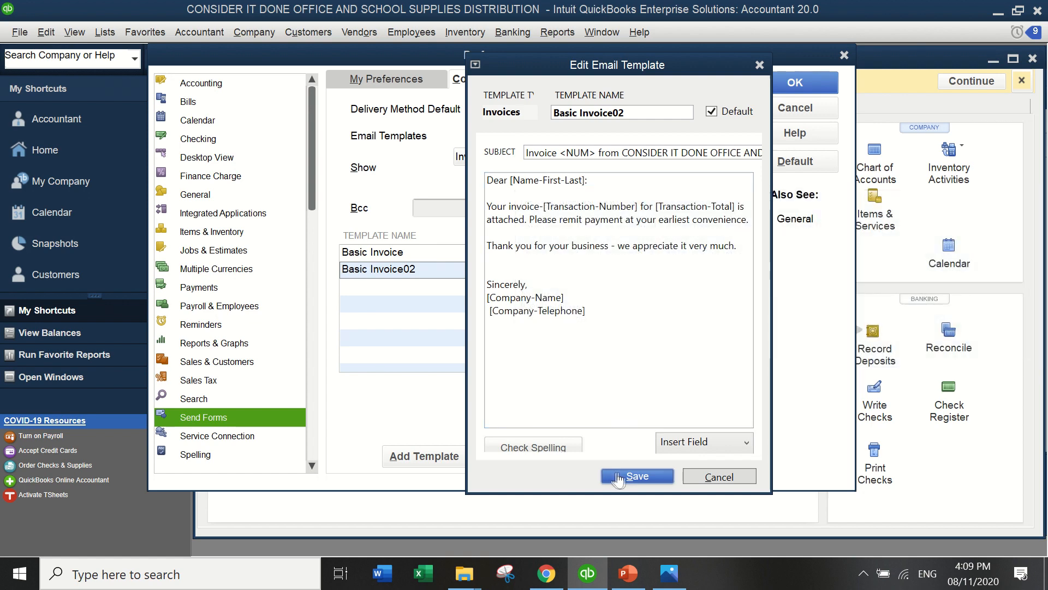
pyautogui.click(620, 477)
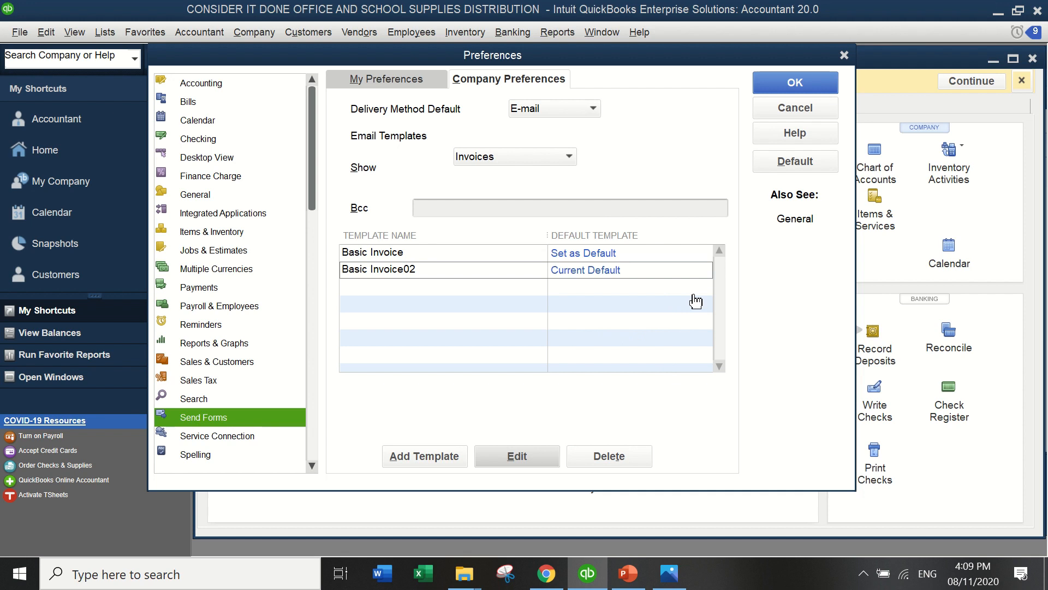
pyautogui.click(439, 208)
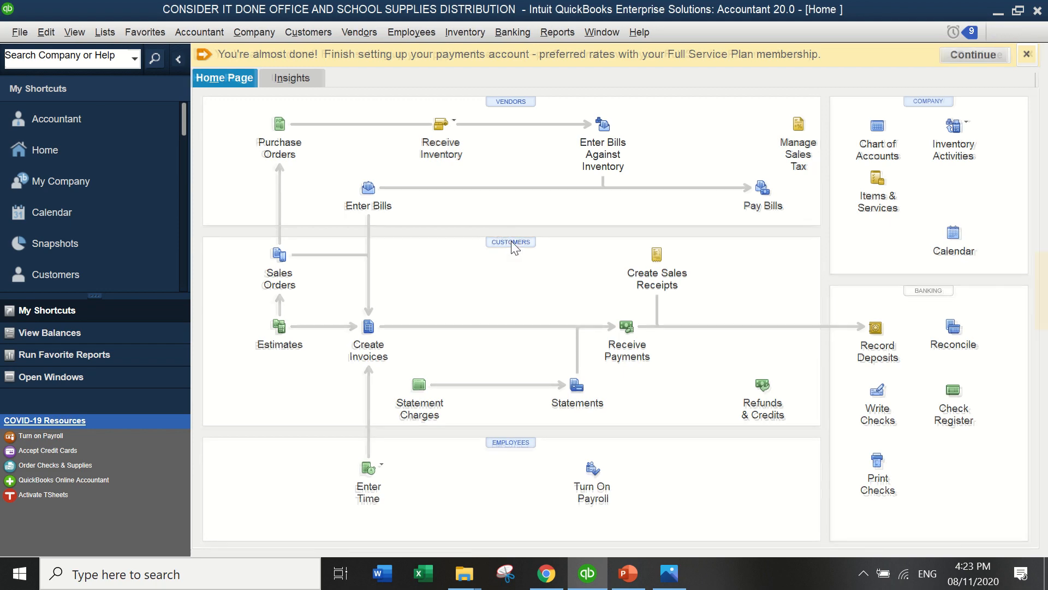
pyautogui.click(512, 242)
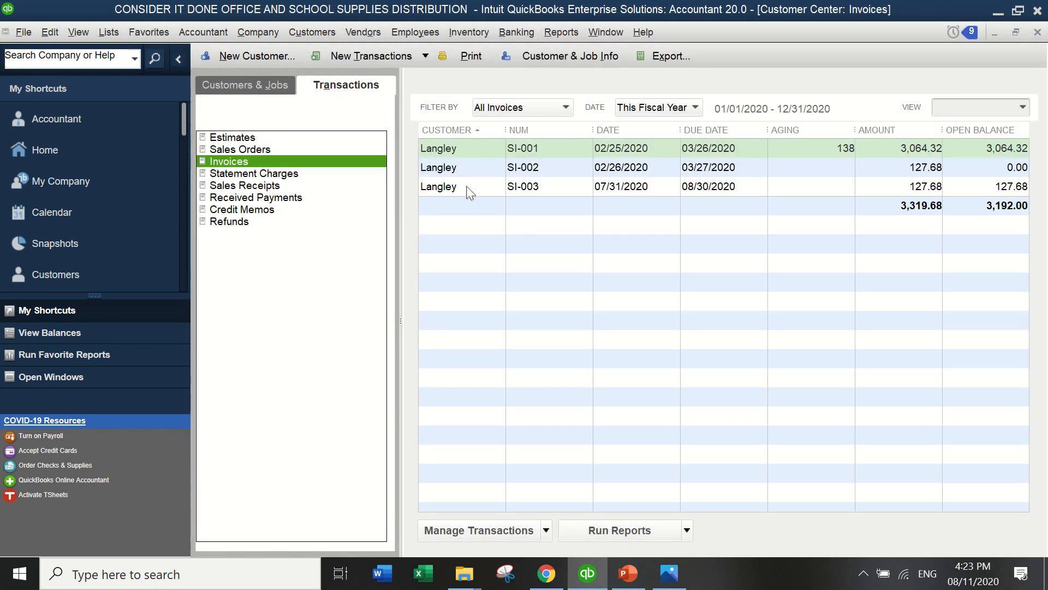
# Open Langley's invoice SI-003 and start an e-mail for just that invoice.
pyautogui.doubleClick(467, 188)
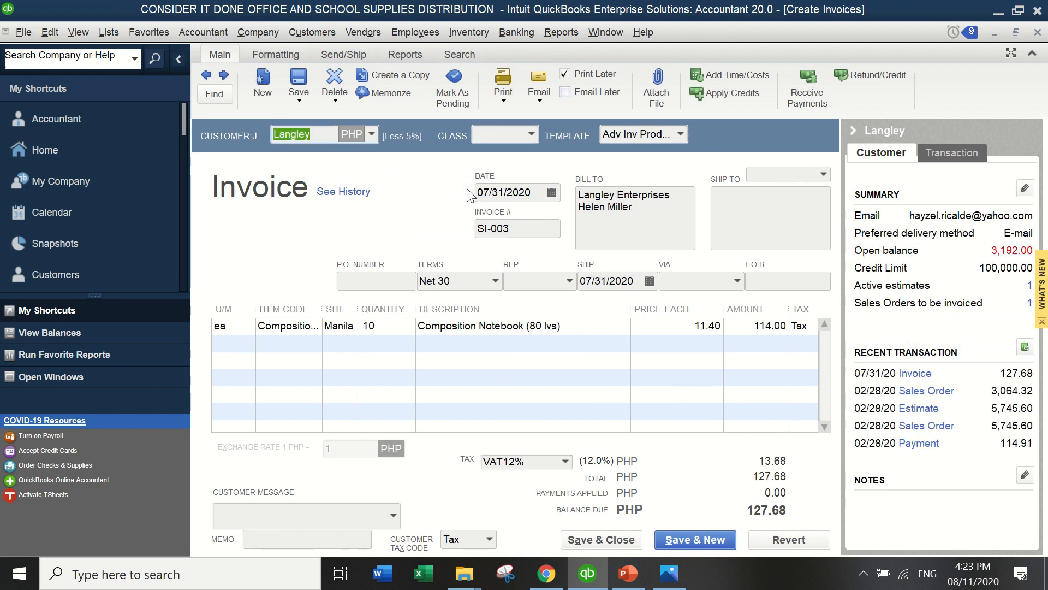
pyautogui.click(540, 101)
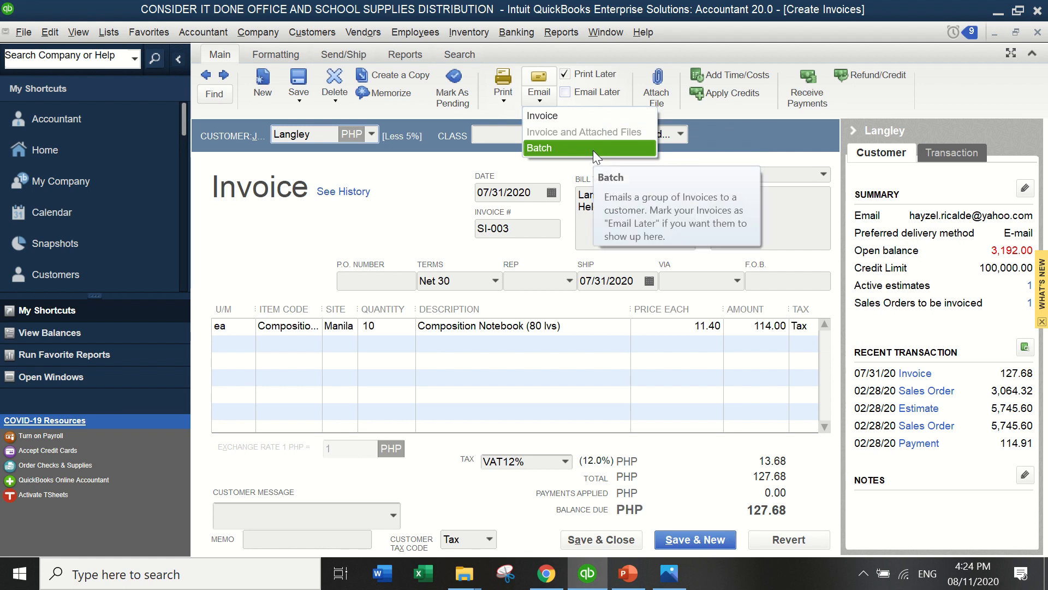
pyautogui.click(571, 115)
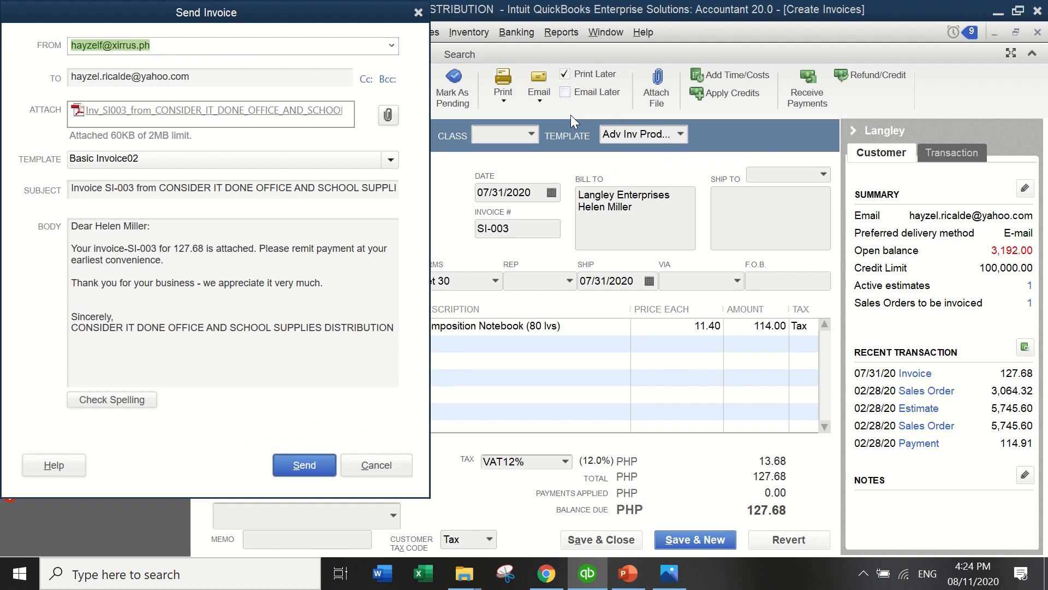
# Add a Cc line, switch the template to Basic Invoice, and send invoice SI-003.
pyautogui.click(366, 79)
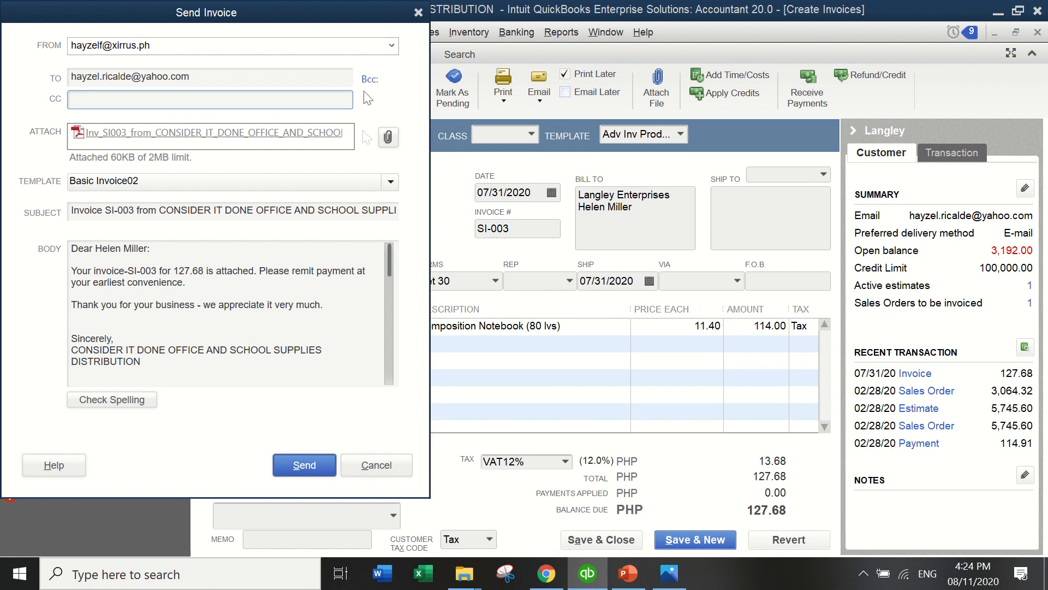
pyautogui.click(391, 183)
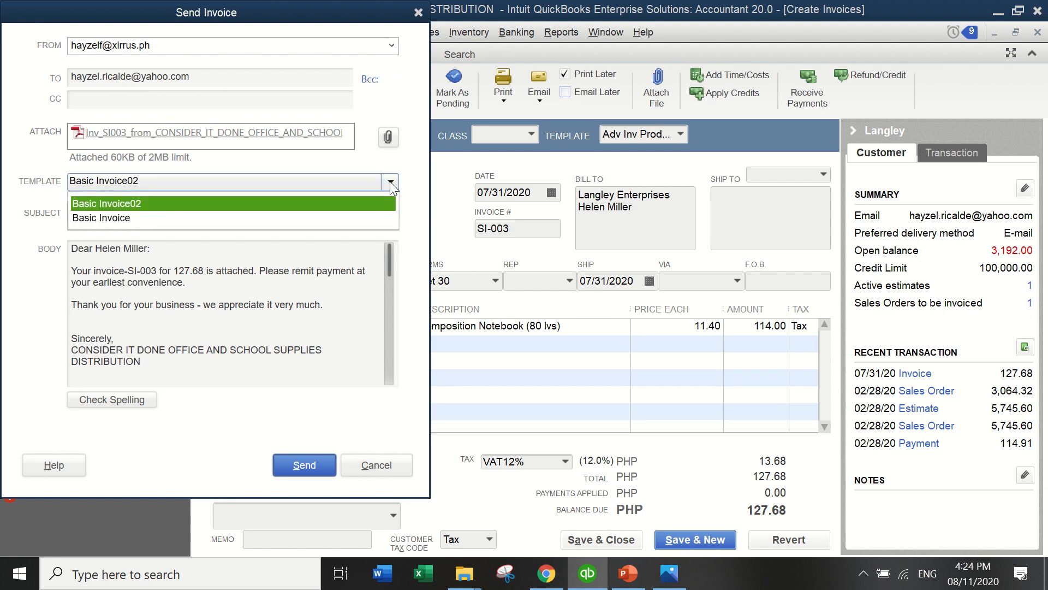
pyautogui.click(362, 217)
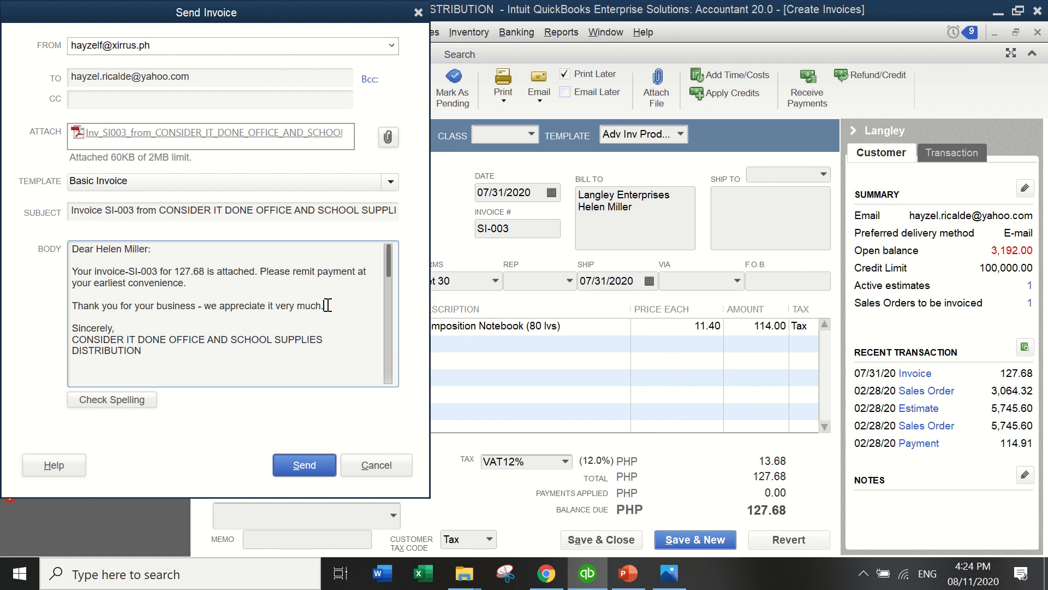
pyautogui.click(299, 468)
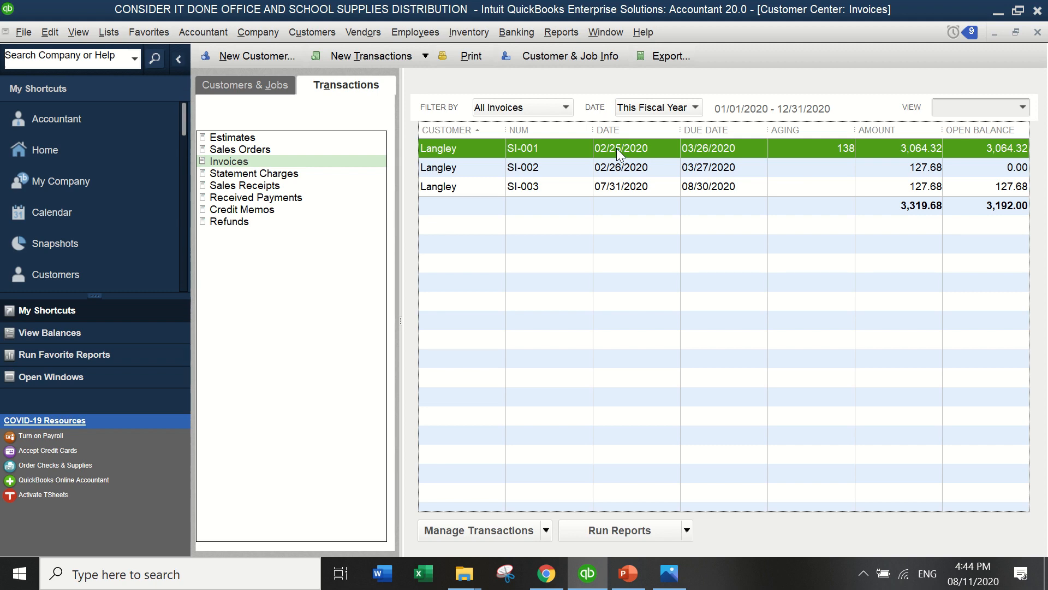
# Open invoice SI-001 and queue SI-001 and SI-002 as one batch e-mail to Langley.
pyautogui.doubleClick(619, 150)
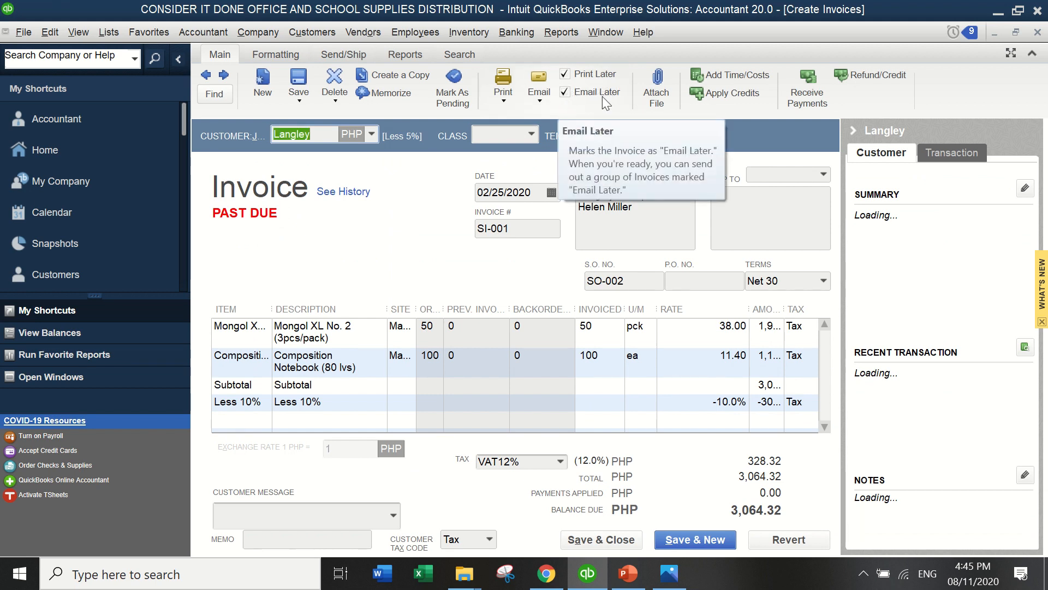
pyautogui.click(533, 99)
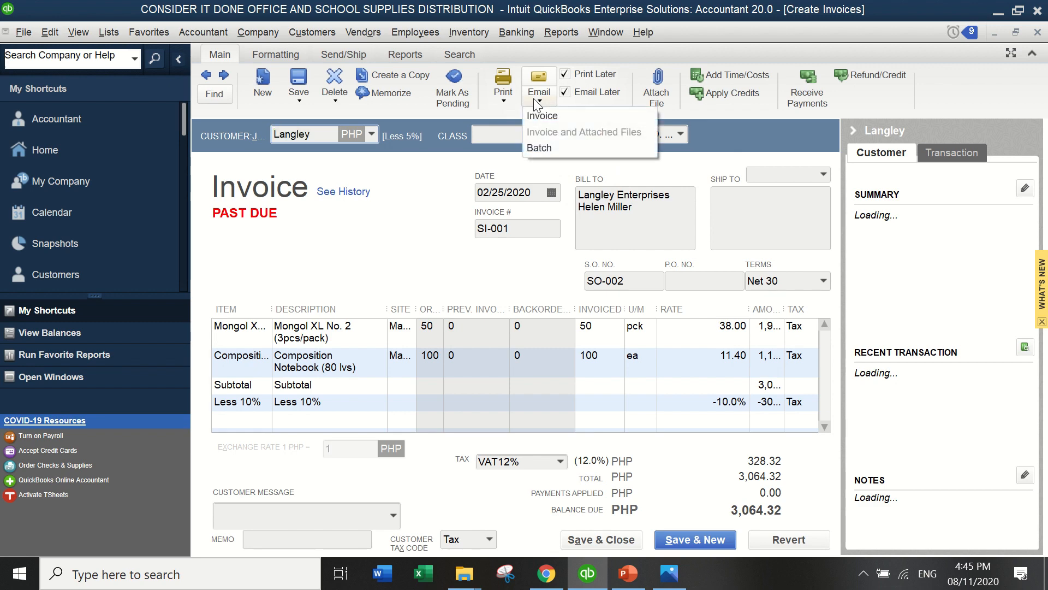
pyautogui.click(540, 148)
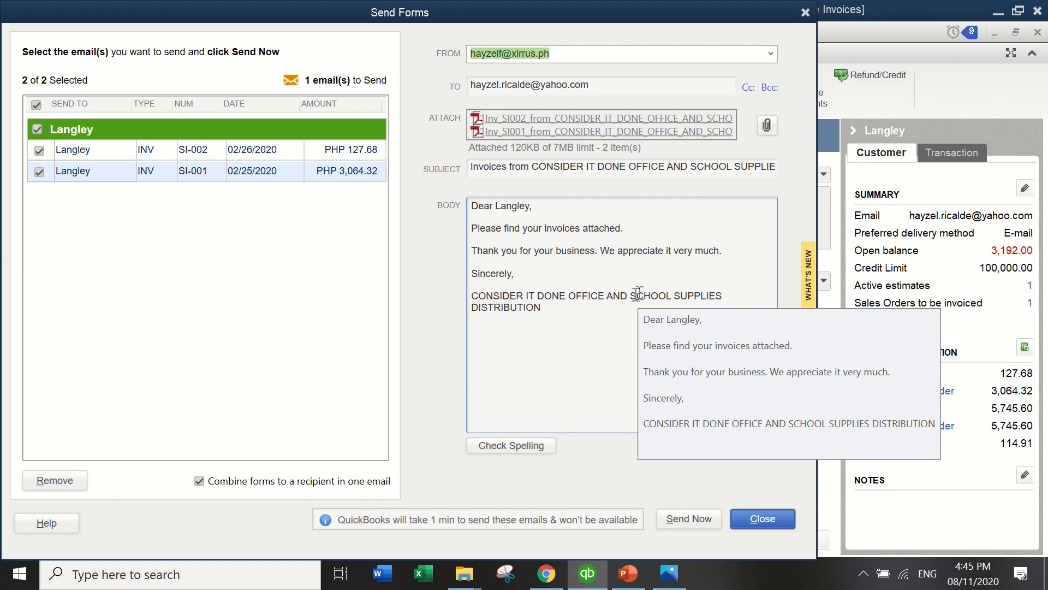
# Send the combined SI-001 and SI-002 e-mail and acknowledge the success message.
pyautogui.click(686, 530)
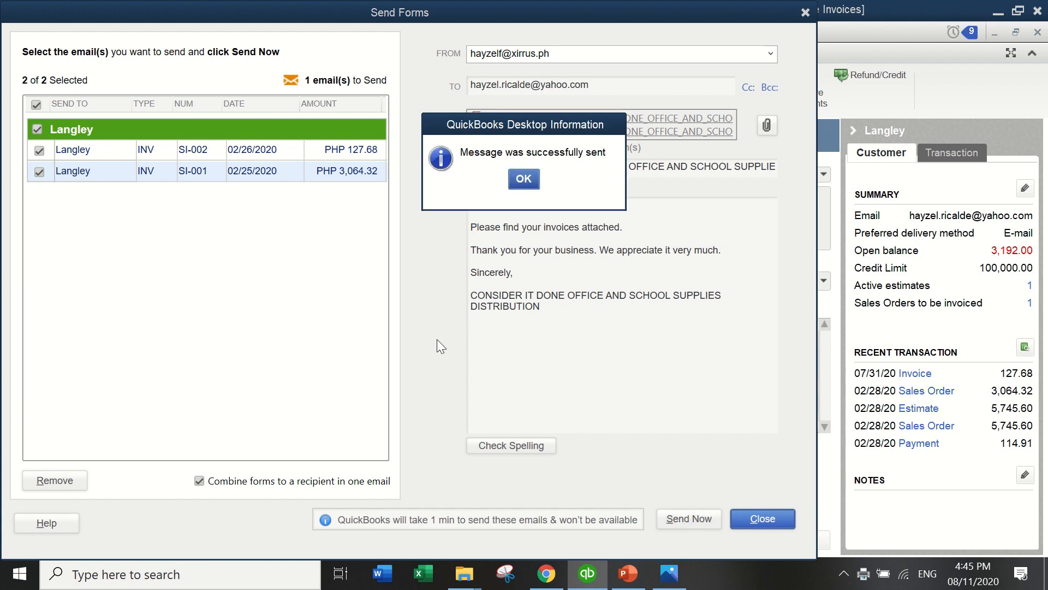
pyautogui.click(524, 179)
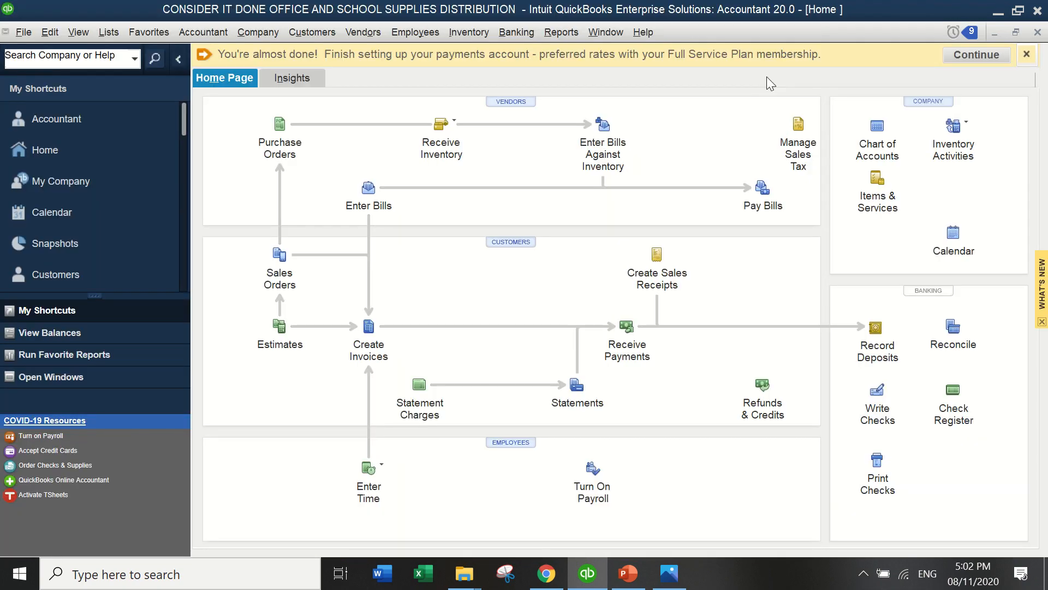
pyautogui.hotkey('alt', 'Tab')
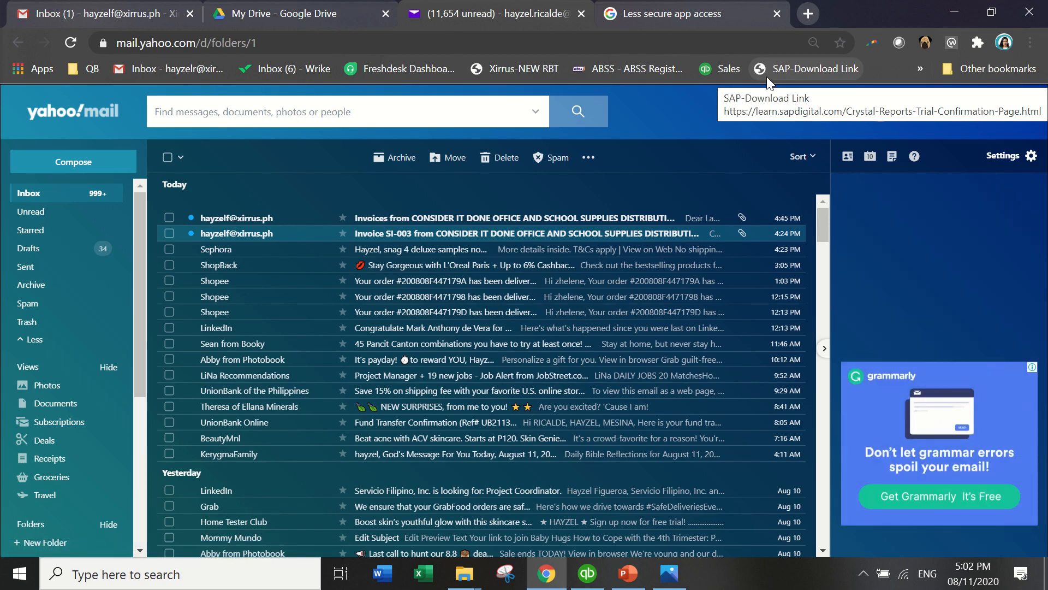
# Check the Invoice SI-003 email, then the Invoices email with the SI-001 and SI-002 PDFs attached.
pyautogui.click(420, 240)
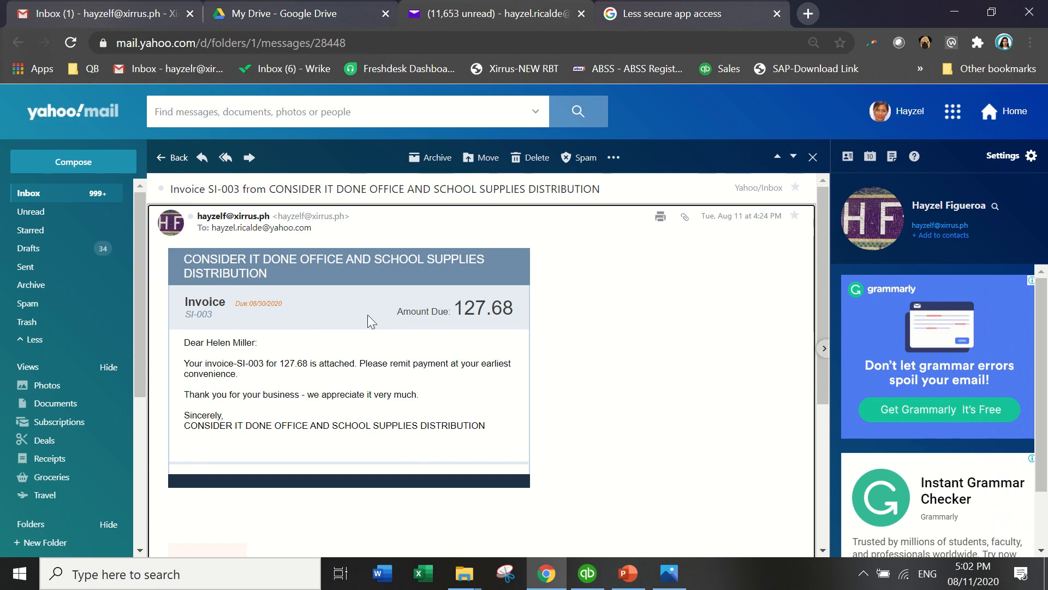
pyautogui.press('Escape')
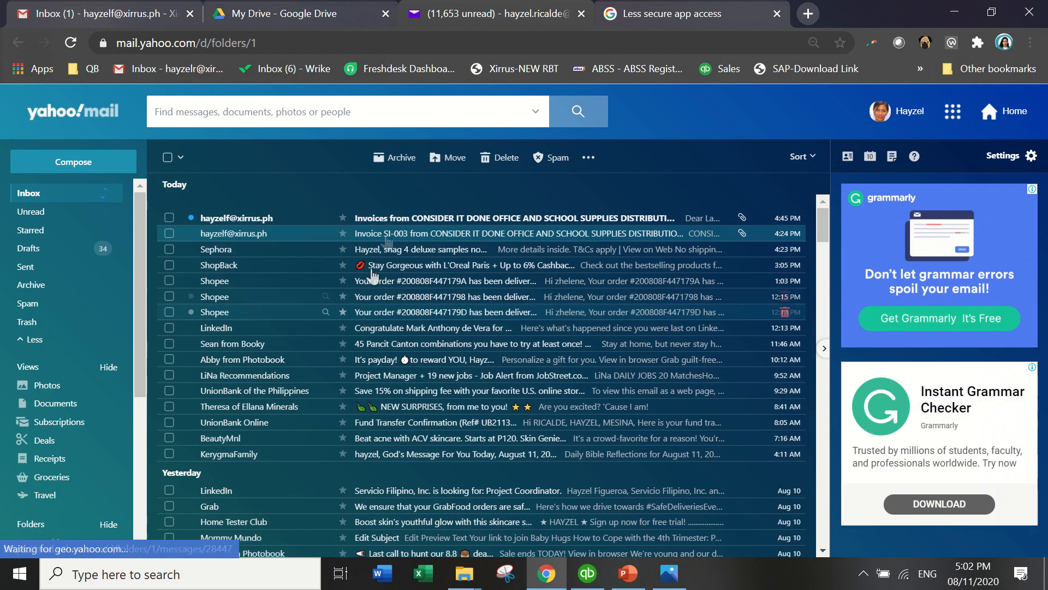
pyautogui.click(397, 219)
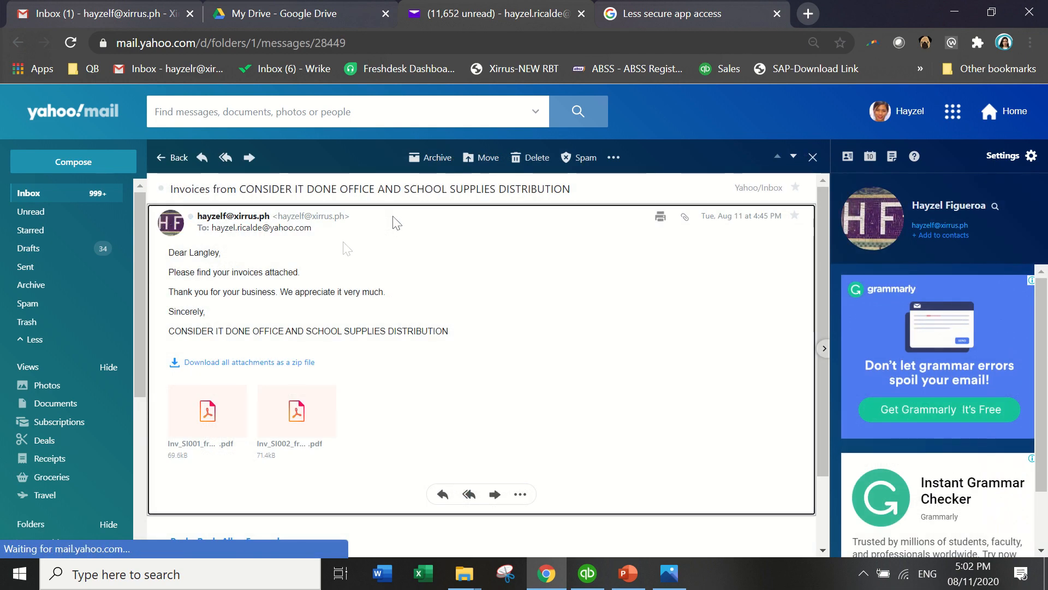
pyautogui.moveTo(211, 418)
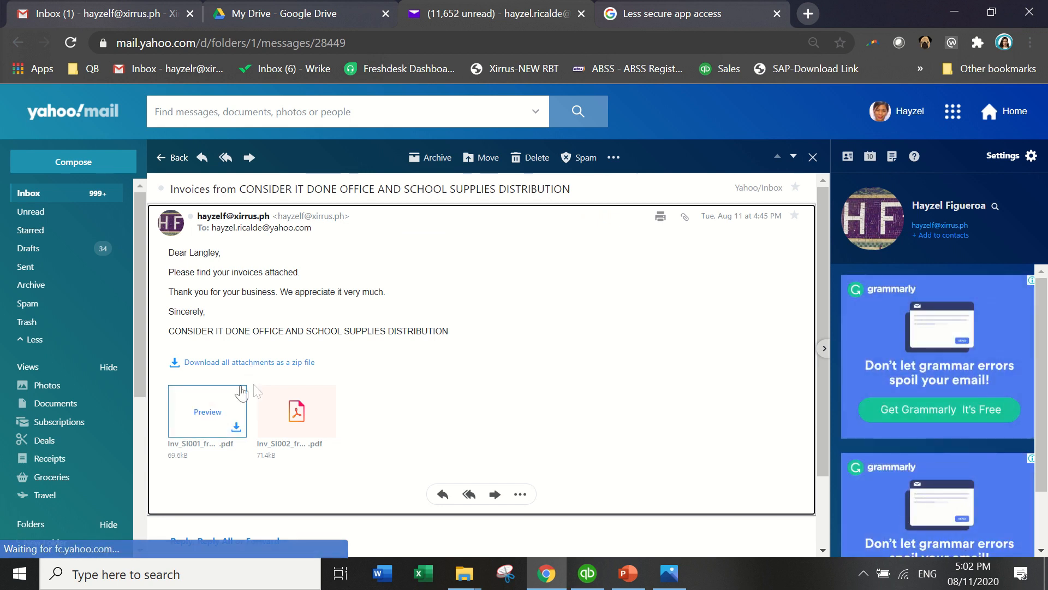
pyautogui.moveTo(294, 412)
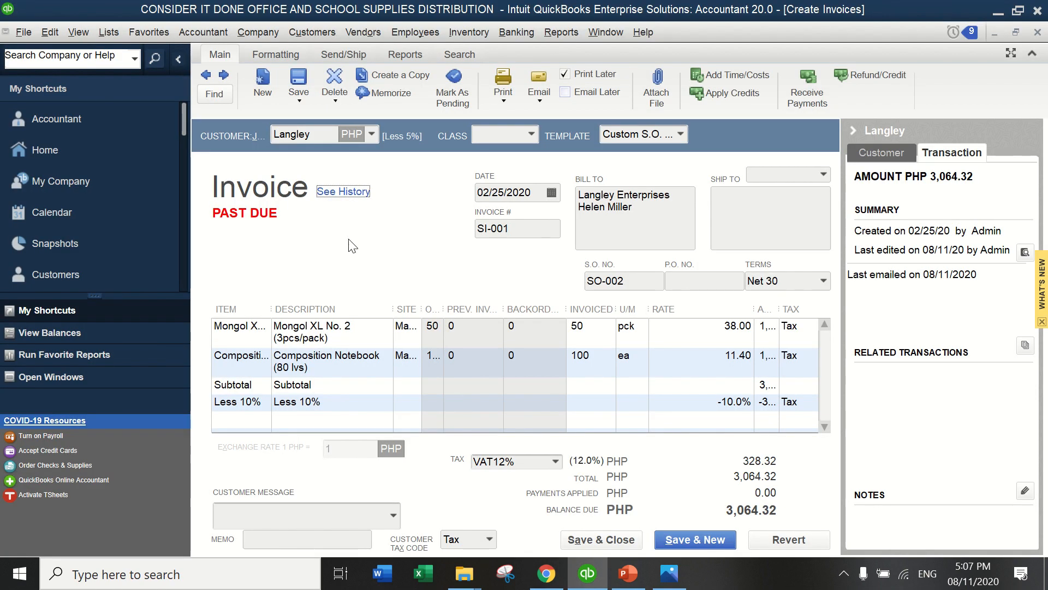
pyautogui.click(343, 192)
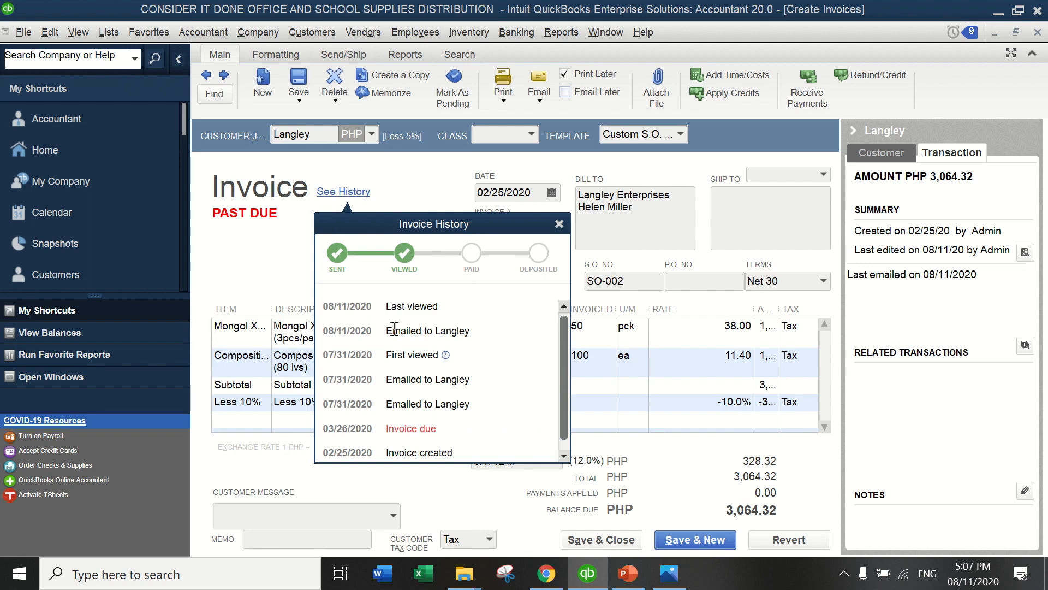
pyautogui.click(559, 225)
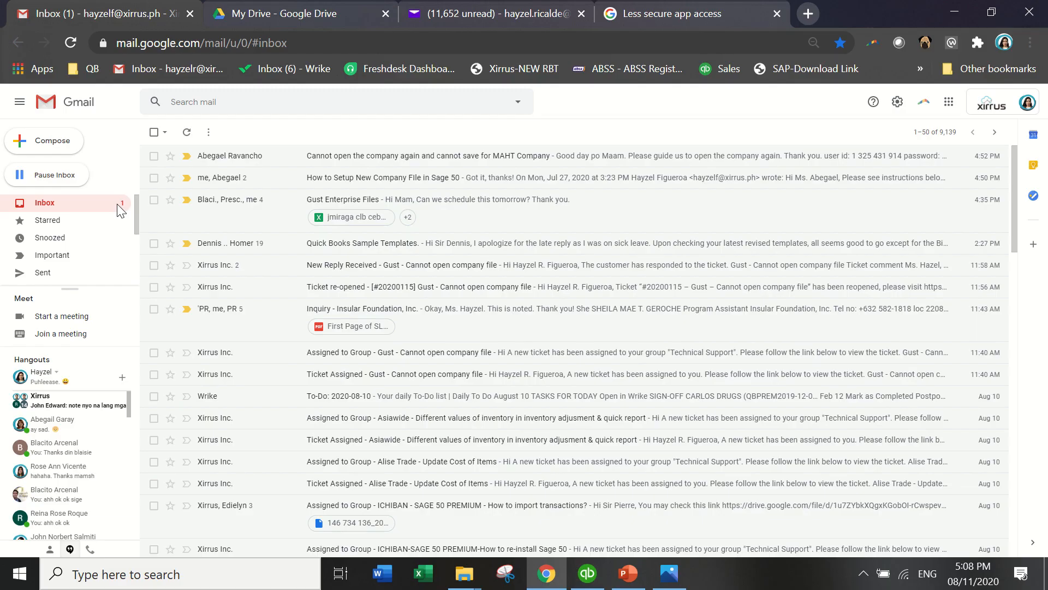
# In Gmail's Sent folder, view the sent Invoices email and then the Invoice SI-003 email.
pyautogui.click(94, 276)
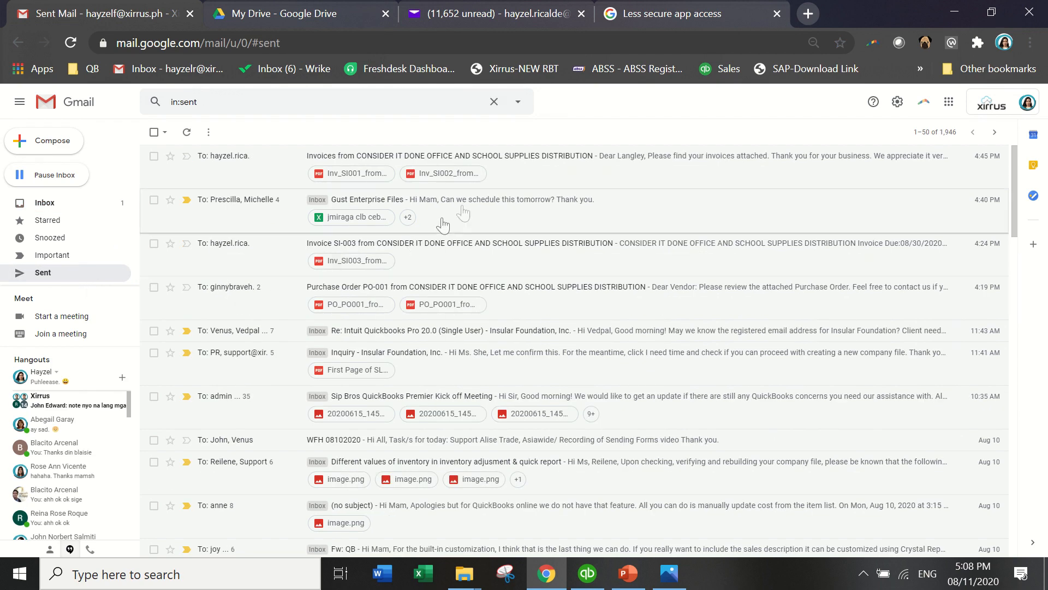
pyautogui.click(510, 180)
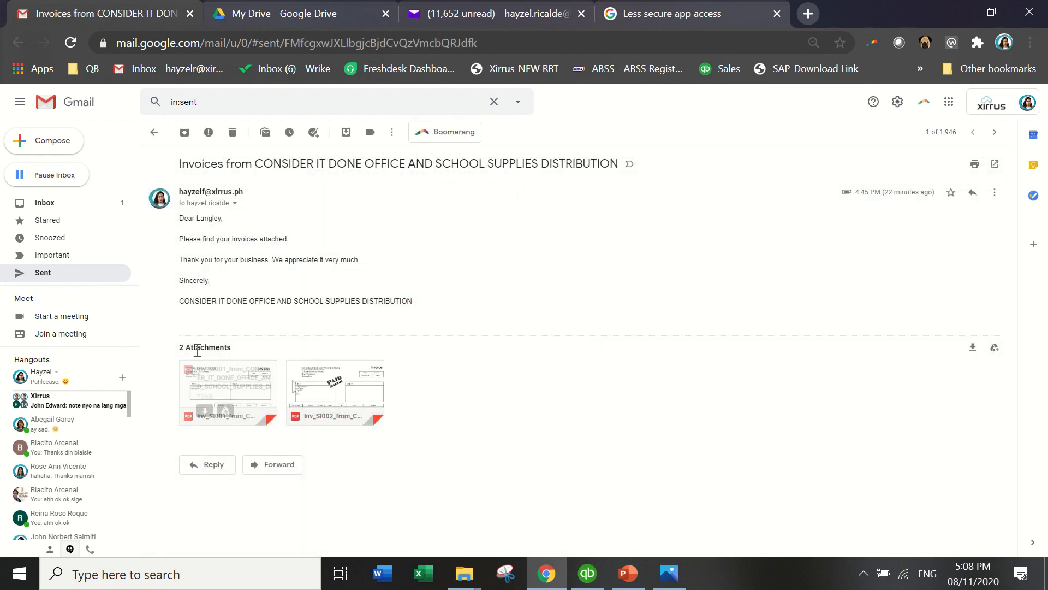
pyautogui.click(154, 132)
pyautogui.click(407, 257)
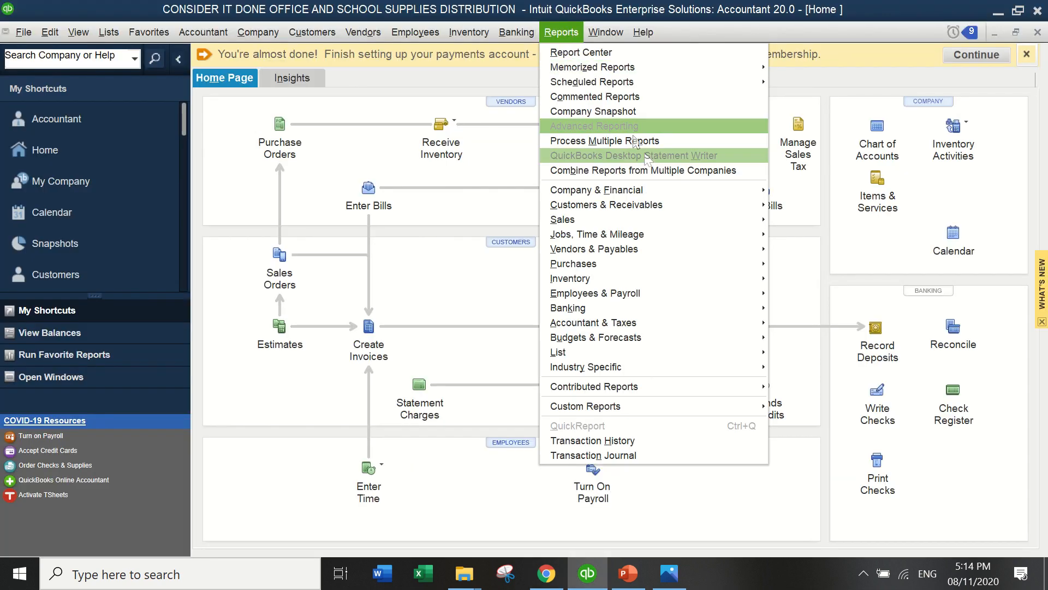
# Run the Profit & Loss Standard report for All dates and email it as a PDF, accepting the security warning.
pyautogui.moveTo(671, 191)
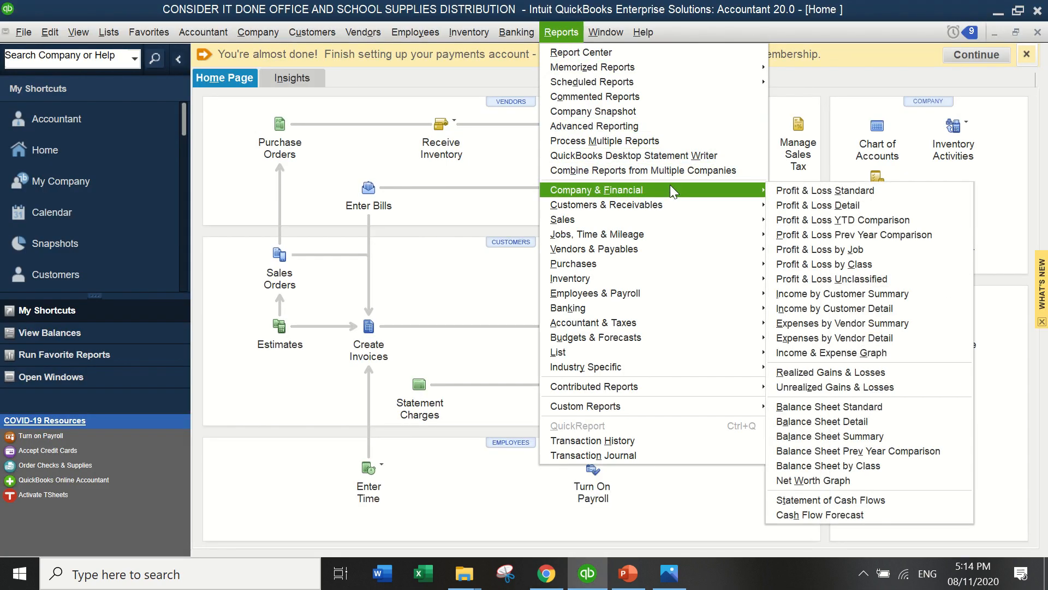
pyautogui.click(788, 190)
pyautogui.press('a')
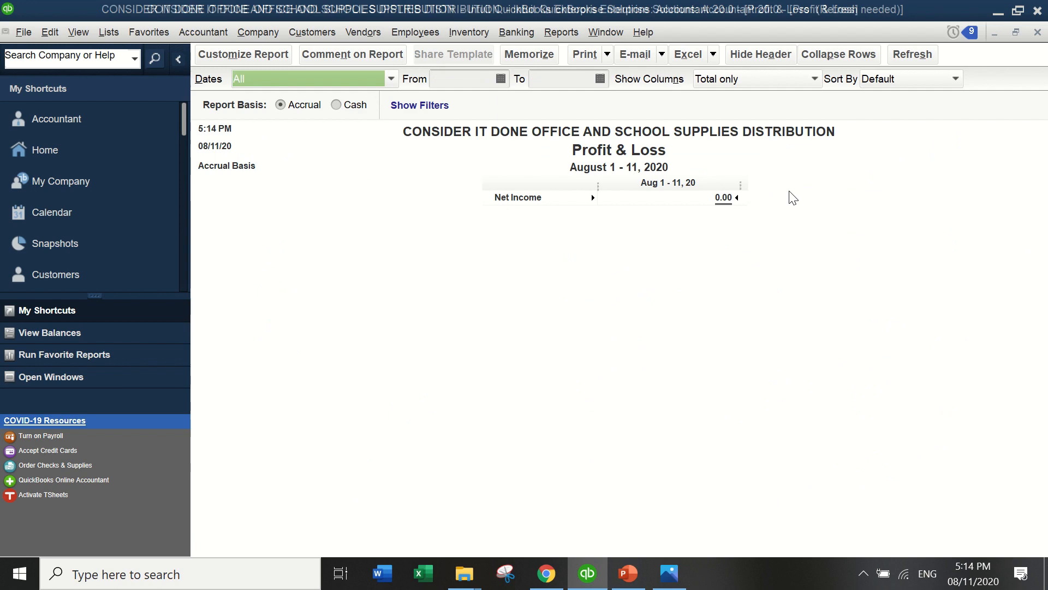
pyautogui.click(658, 55)
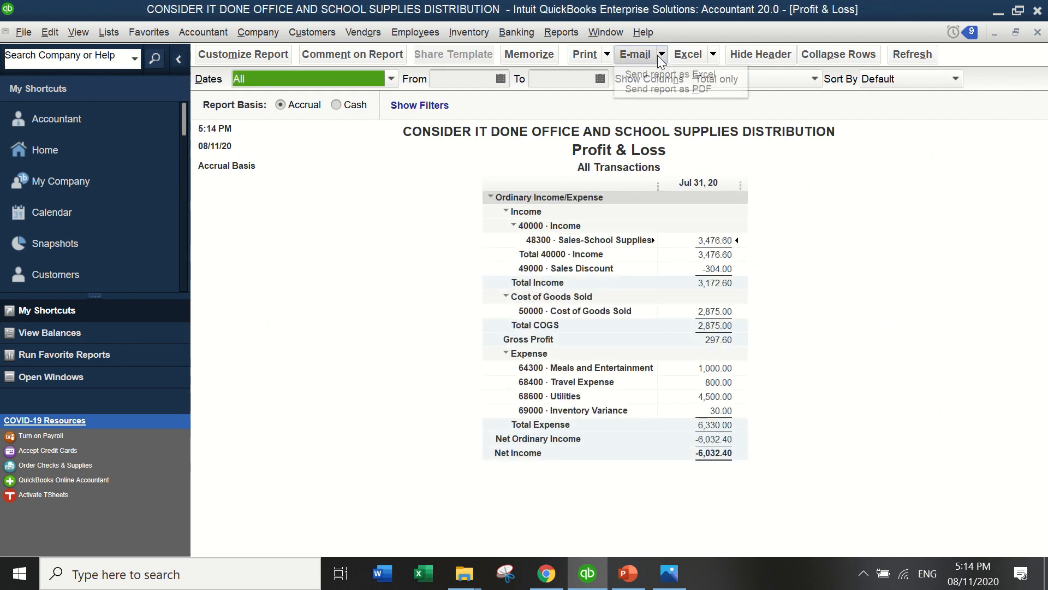
pyautogui.click(663, 86)
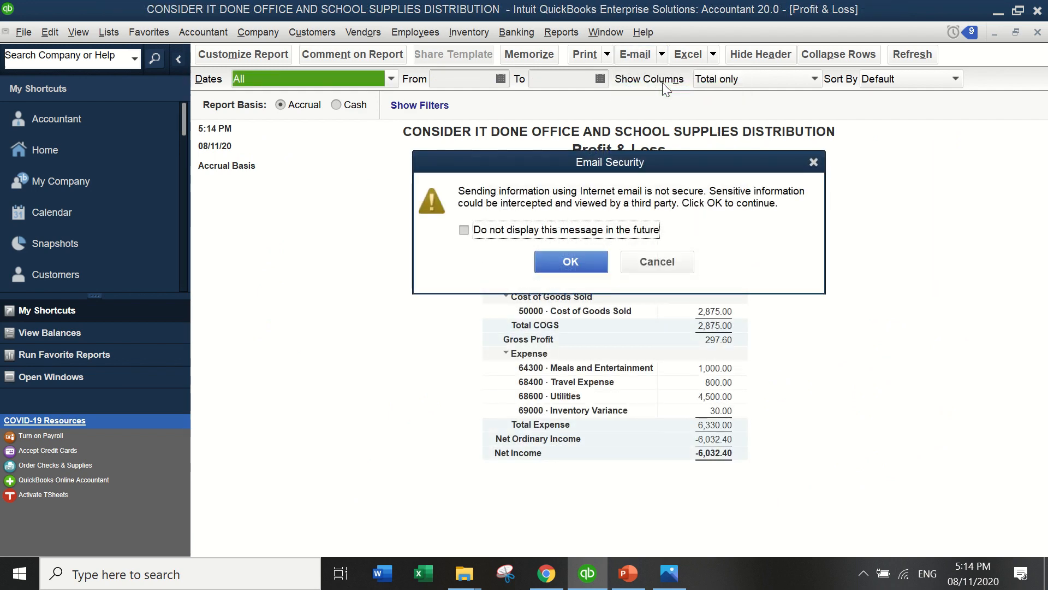
pyautogui.click(611, 230)
pyautogui.click(593, 264)
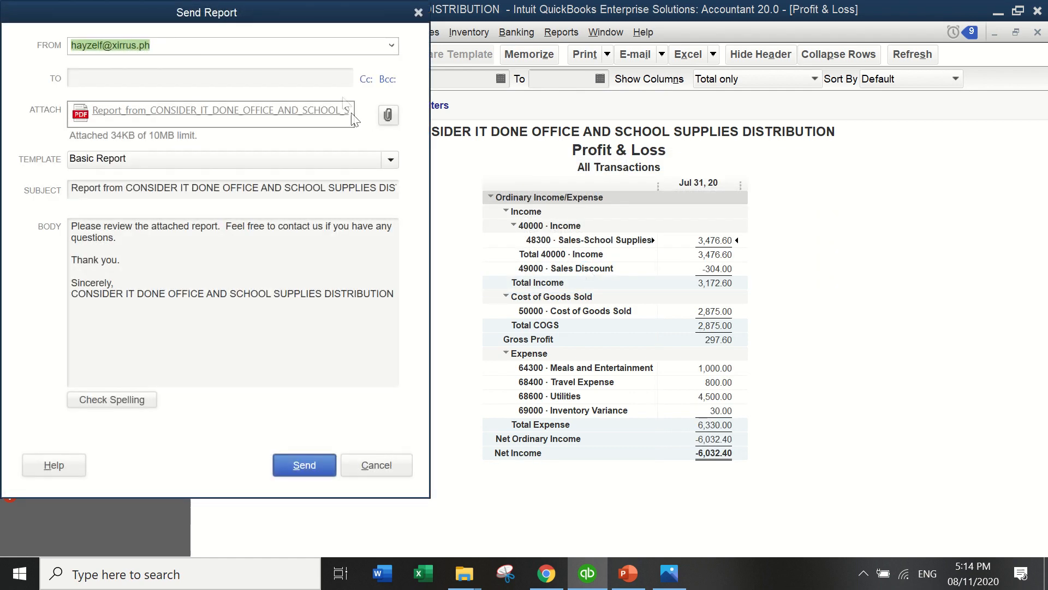
# Address the Profit & Loss email to the customer's e-mail address and send it.
pyautogui.click(339, 81)
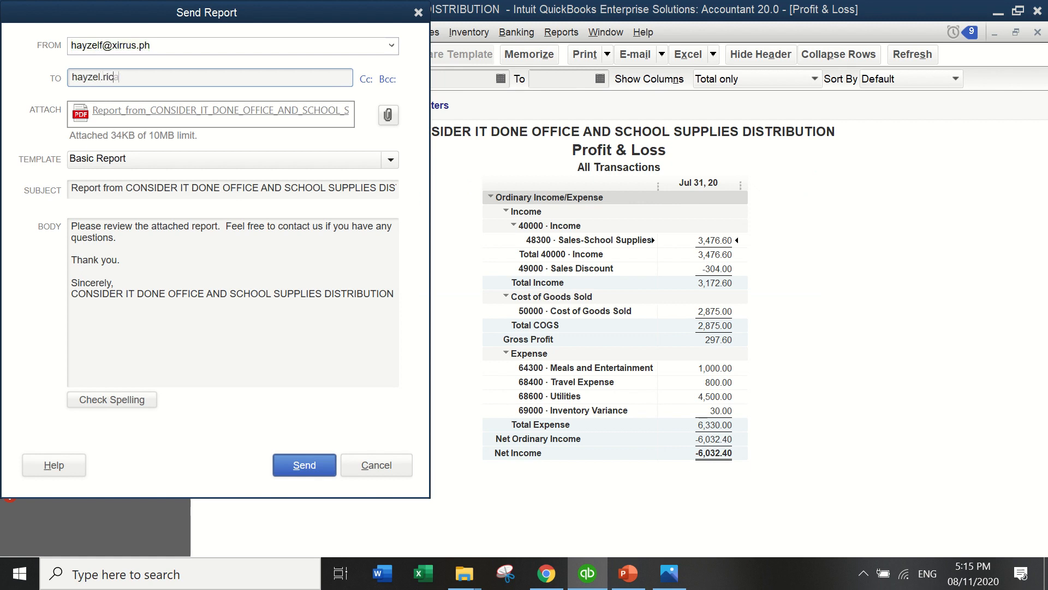
pyautogui.click(308, 467)
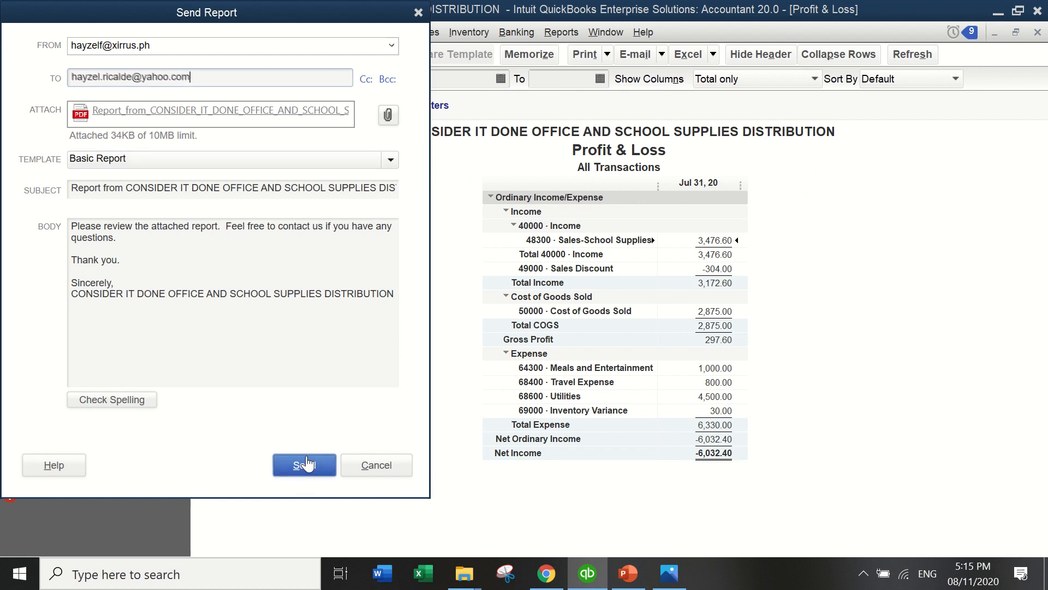